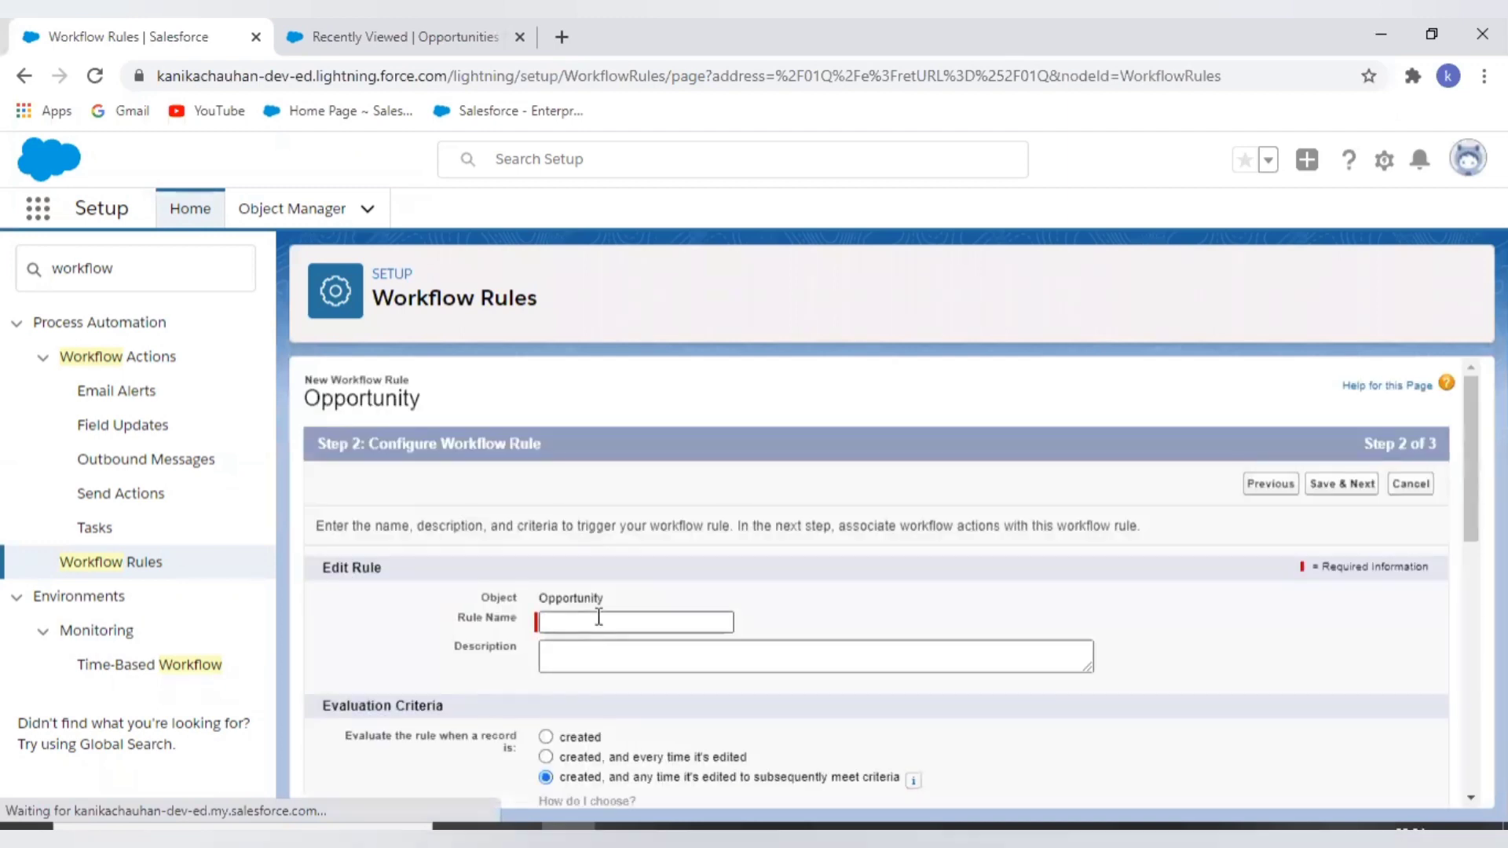
# - Name the new workflow rule 'Opportunity Workflow'
pyautogui.write('Opo')
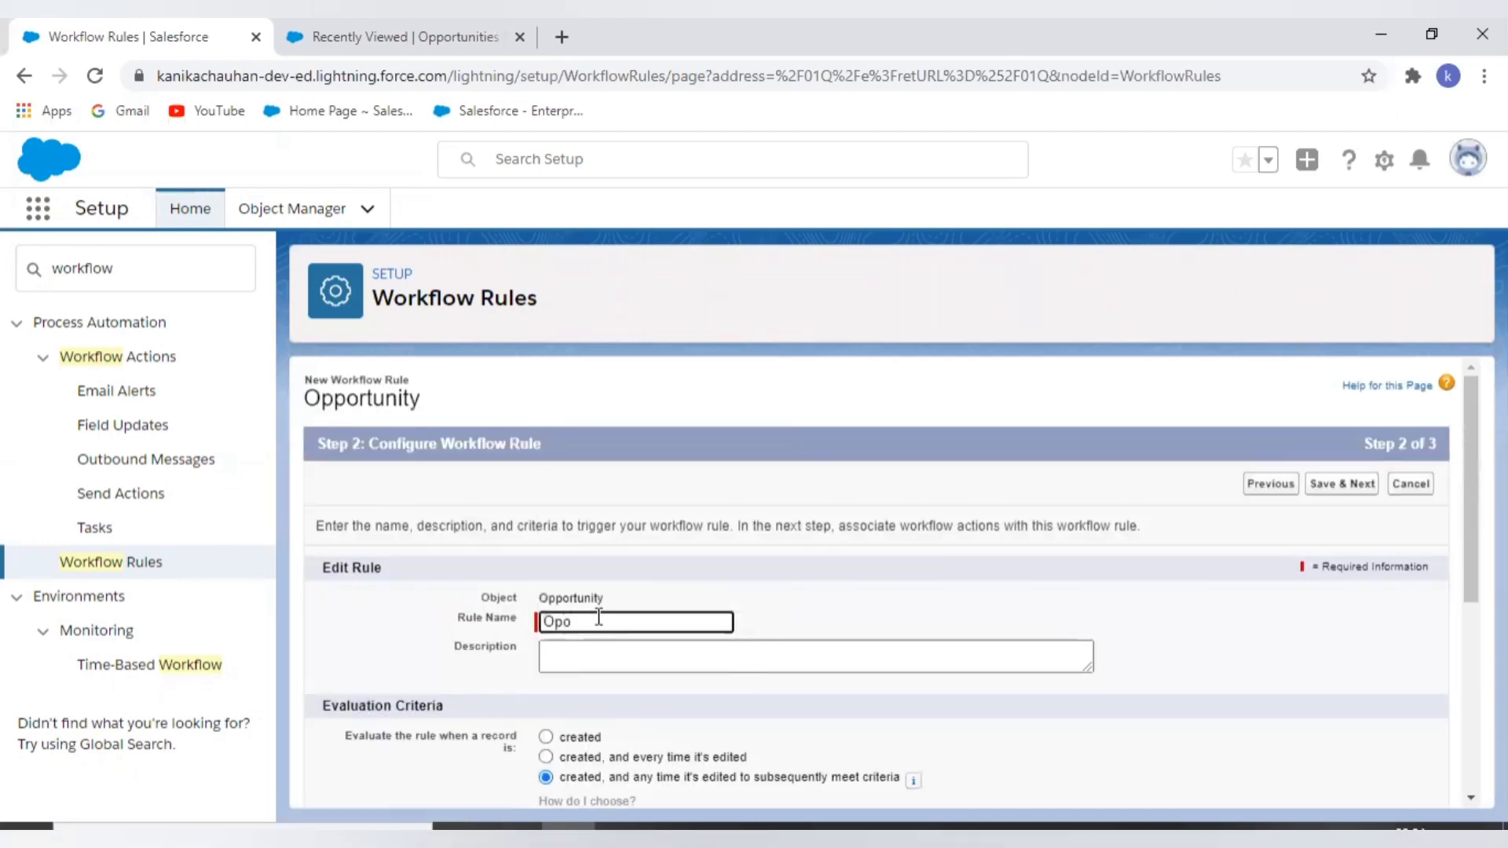
pyautogui.press('BackSpace')
pyautogui.write('portunity Workflow')
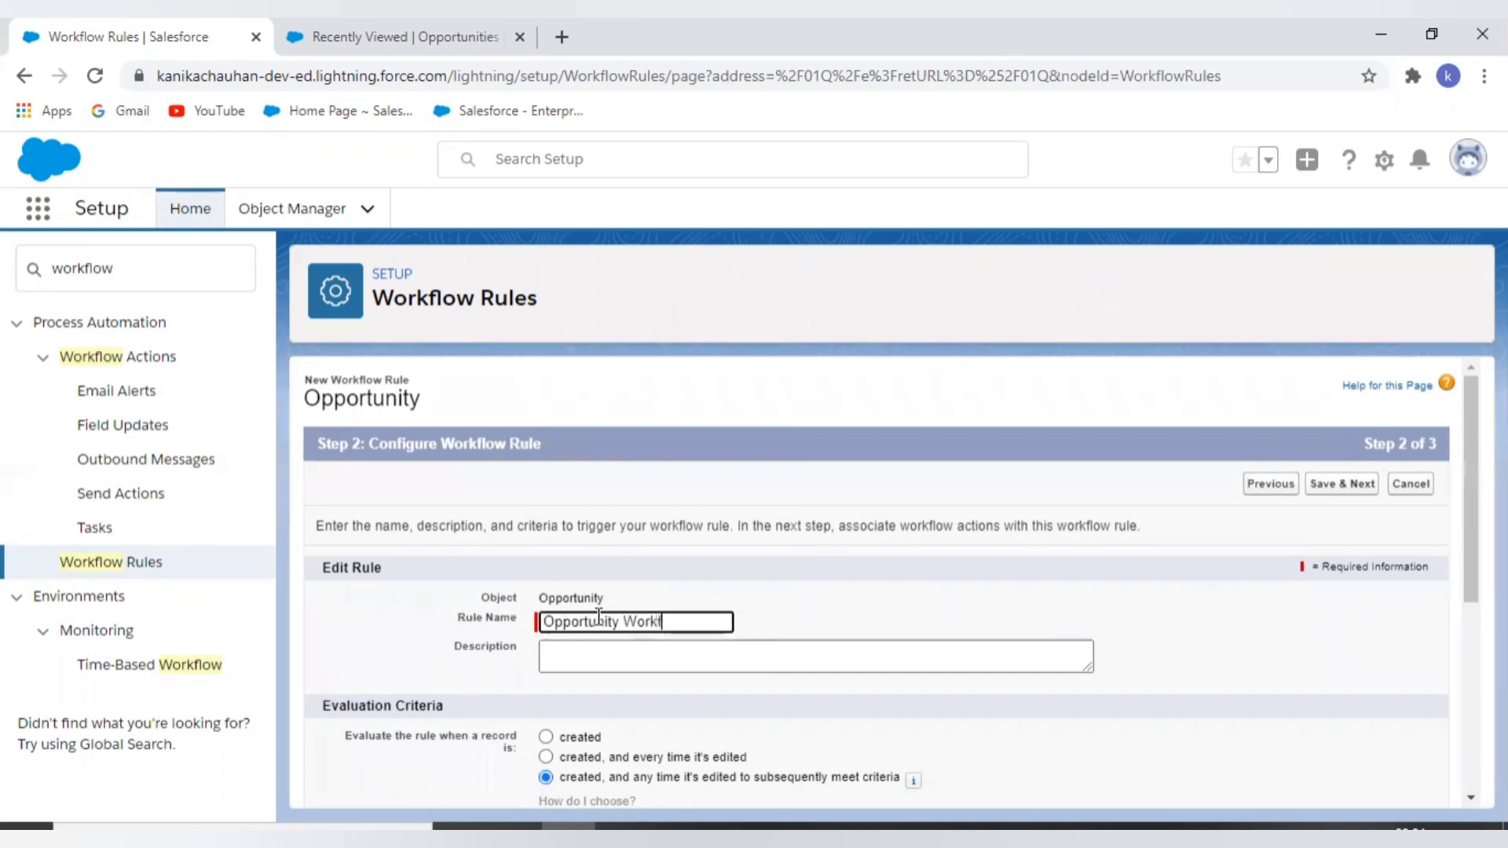
pyautogui.click(724, 650)
# - Set evaluation criteria to 'created, and any time it's edited to subsequently meet criteria'
pyautogui.scroll(-3, 911, 656)
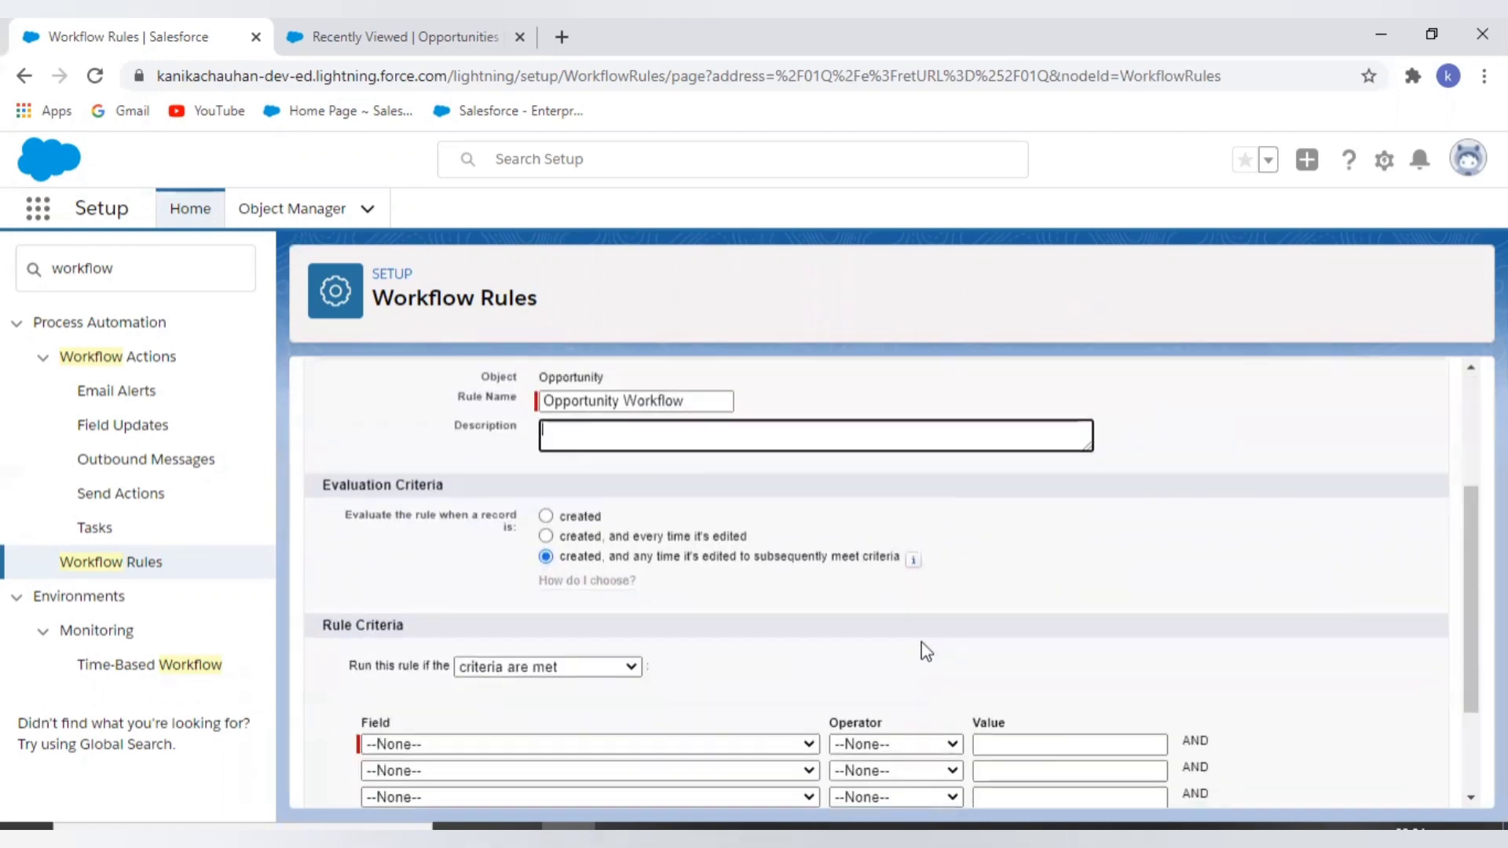
pyautogui.scroll(3, 921, 650)
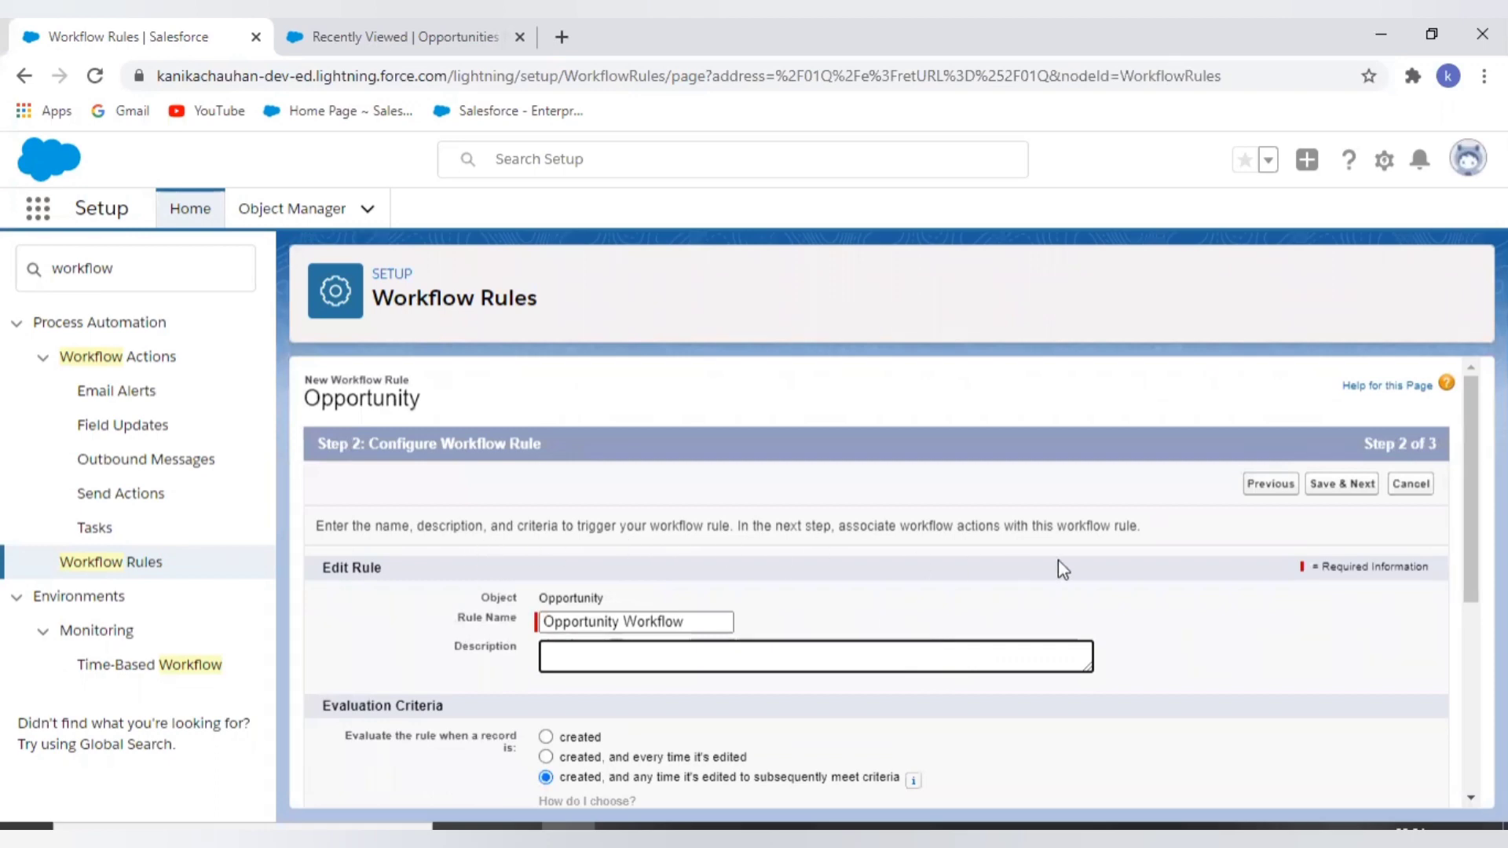
pyautogui.scroll(-3, 1060, 563)
pyautogui.moveTo(362, 518); pyautogui.dragTo(491, 519)
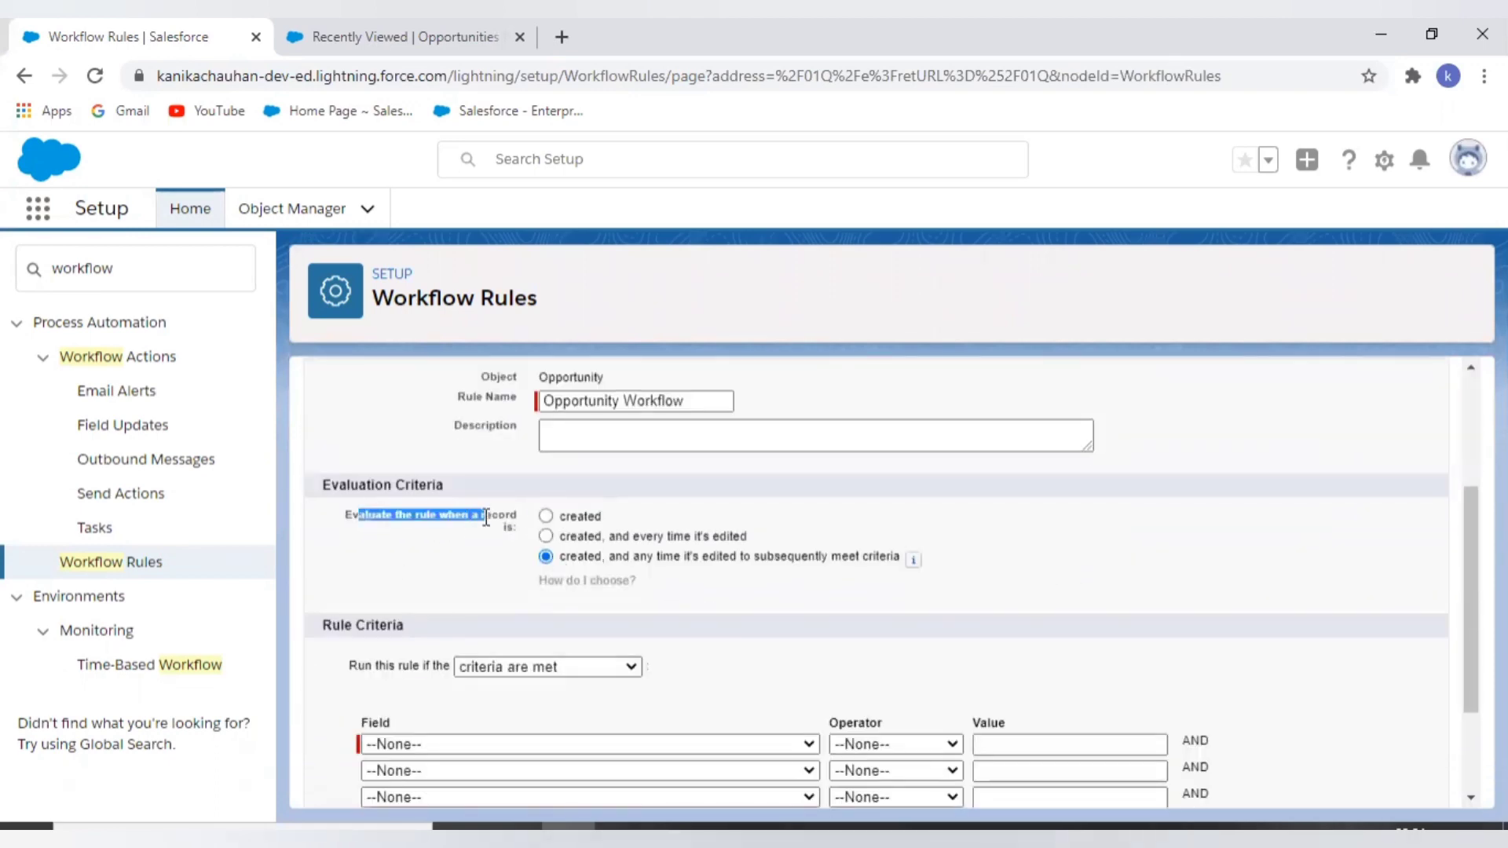
pyautogui.click(633, 536)
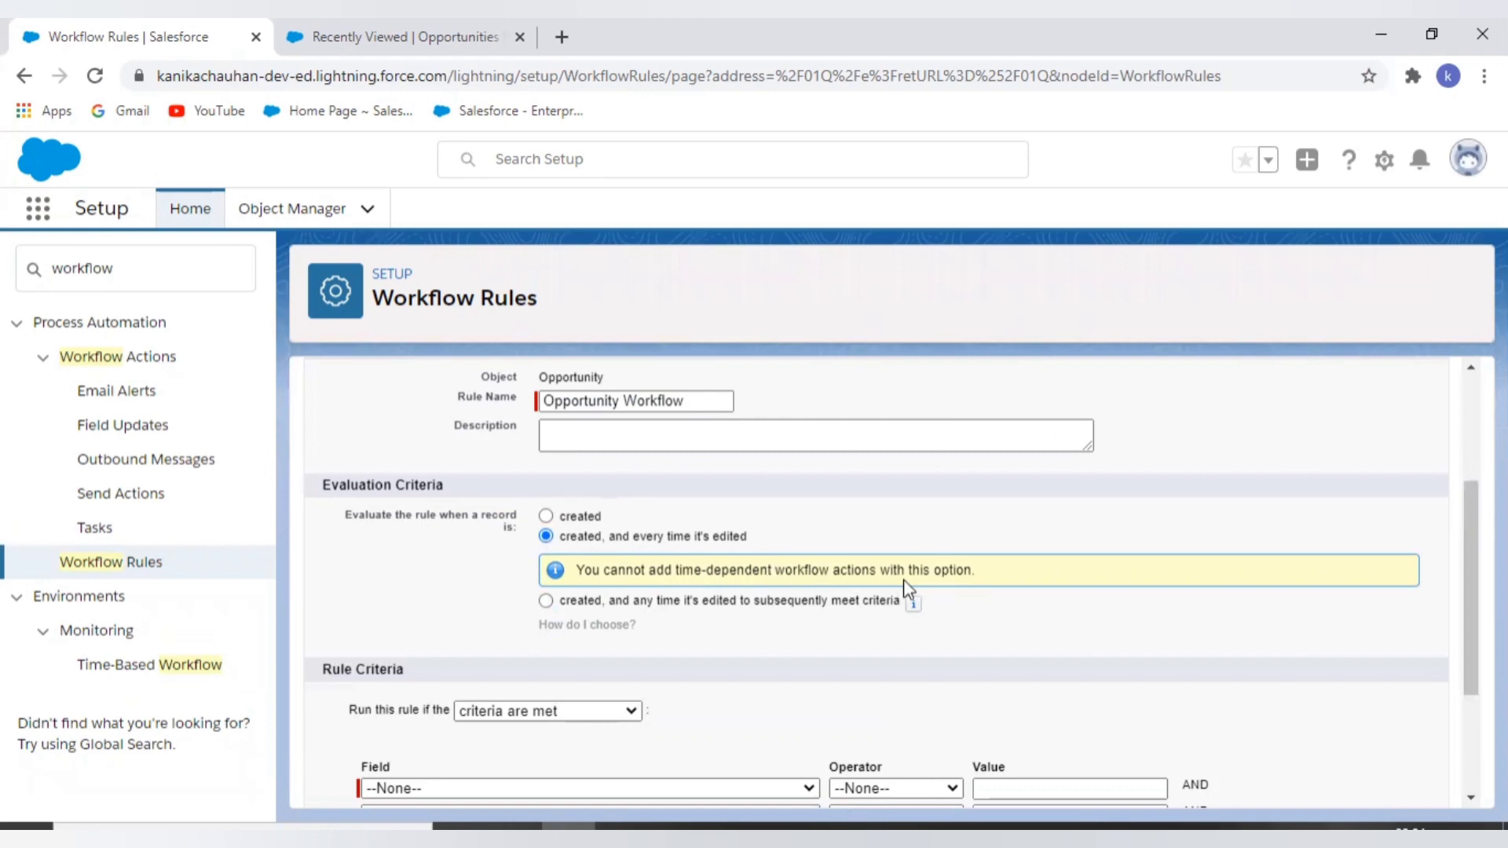
pyautogui.click(571, 600)
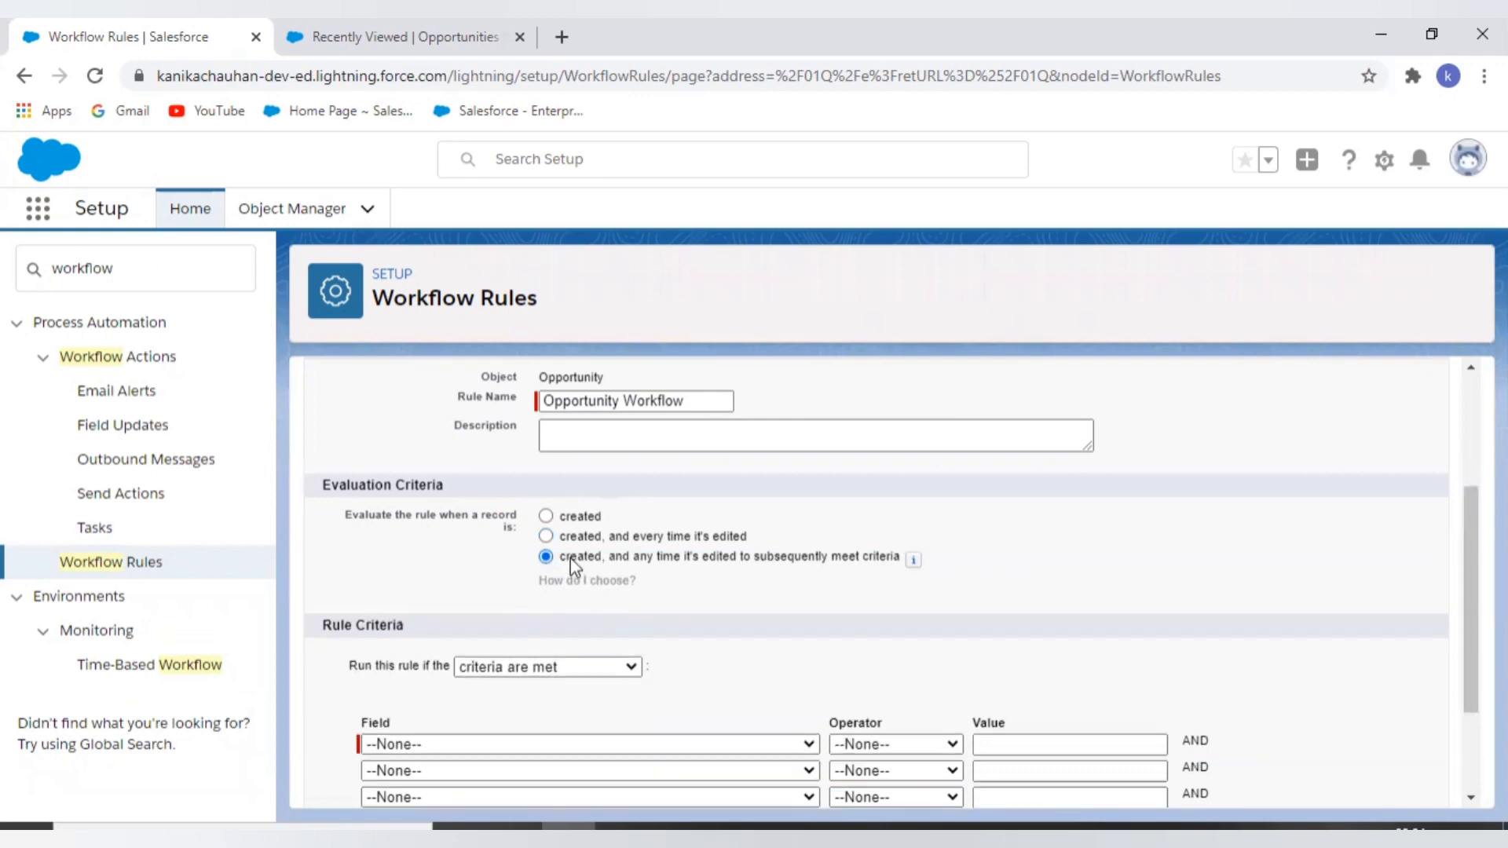
pyautogui.moveTo(571, 558); pyautogui.dragTo(874, 564)
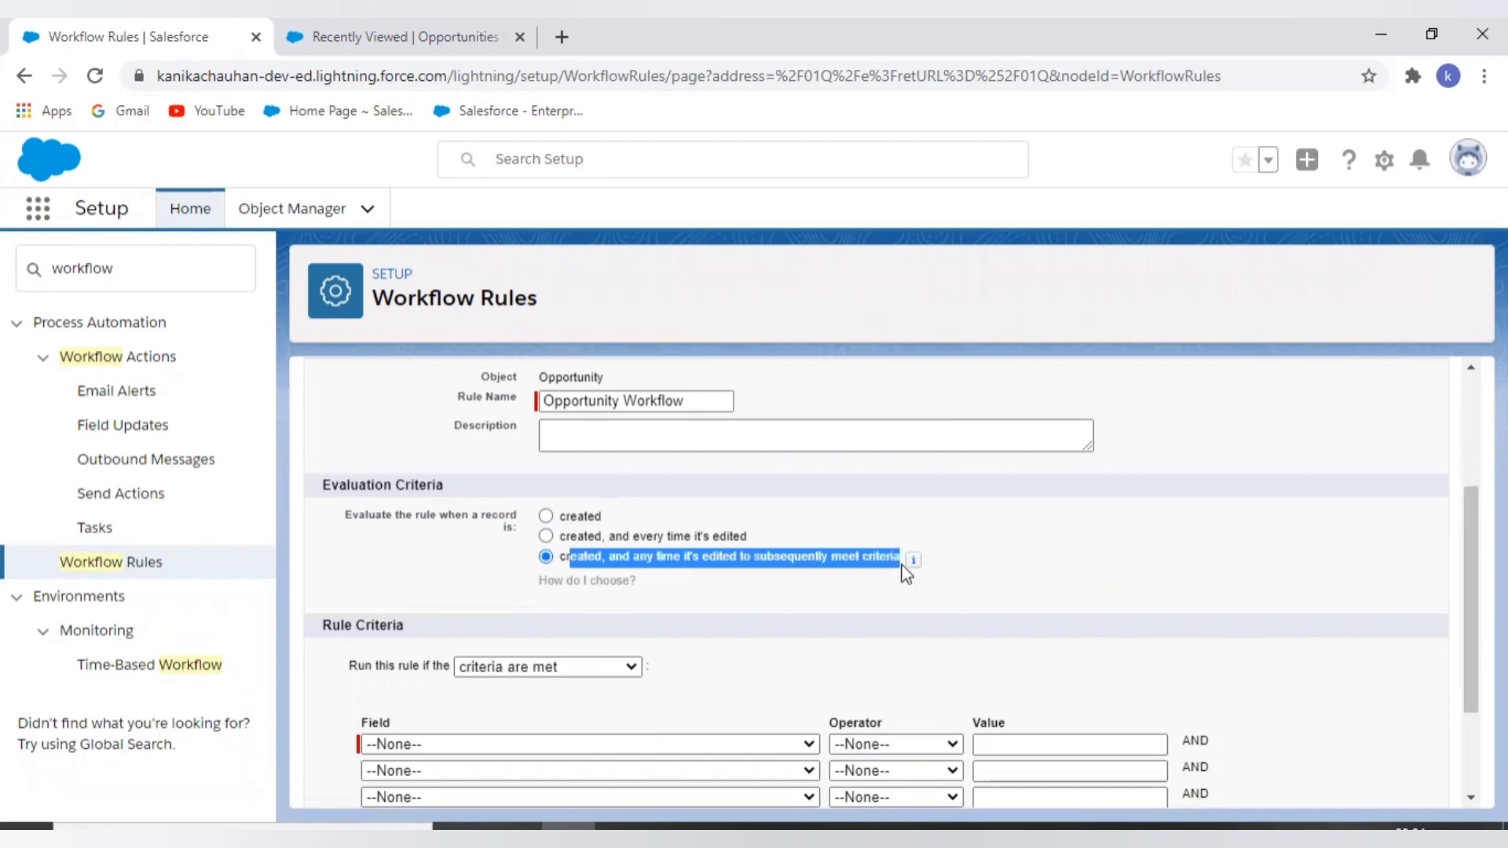
pyautogui.click(571, 559)
pyautogui.moveTo(570, 559); pyautogui.dragTo(874, 564)
pyautogui.click(570, 560)
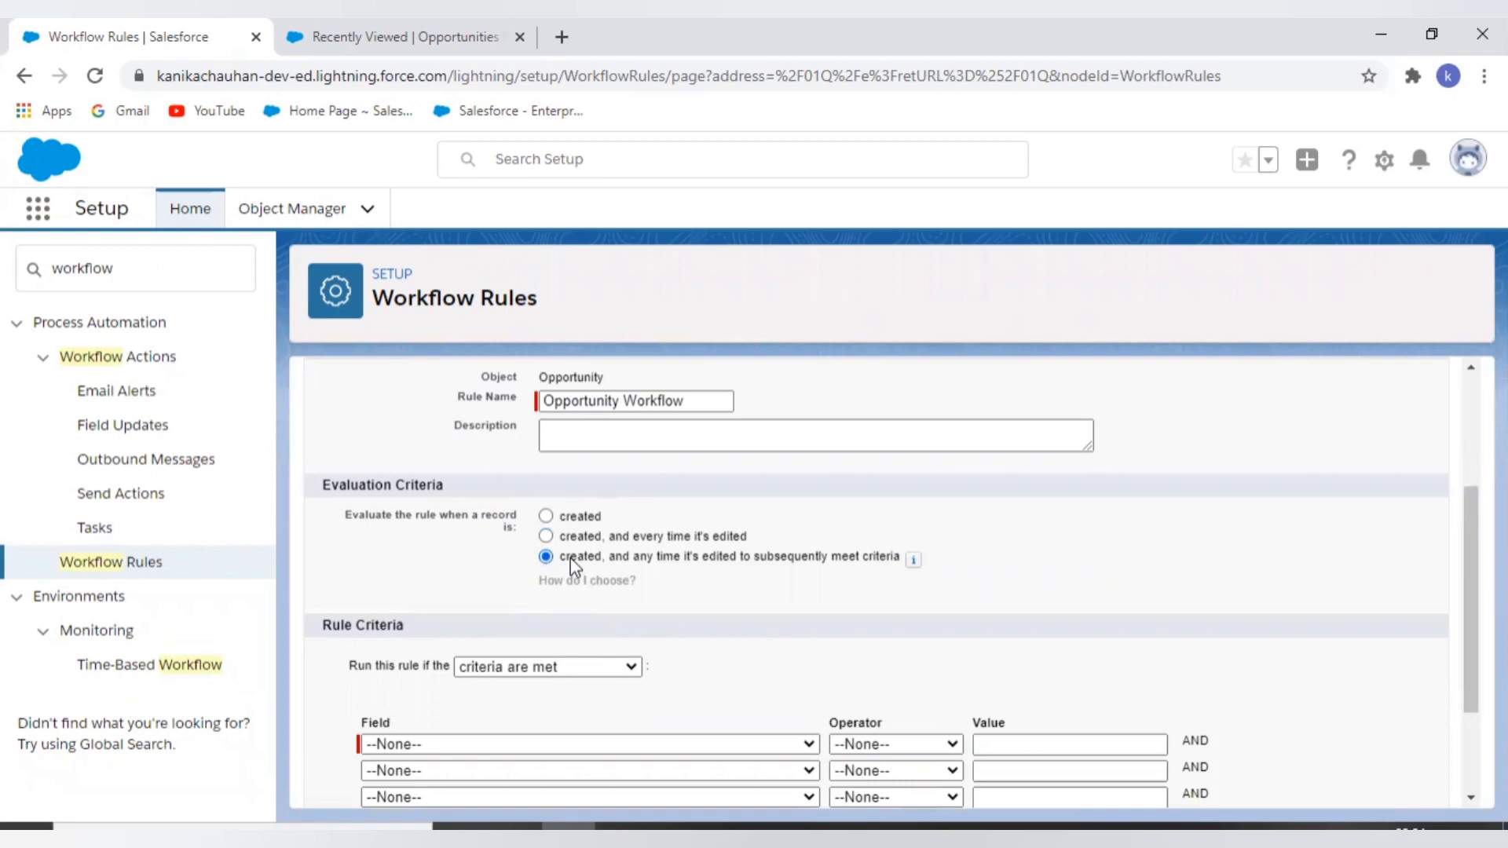
pyautogui.moveTo(571, 558); pyautogui.dragTo(873, 564)
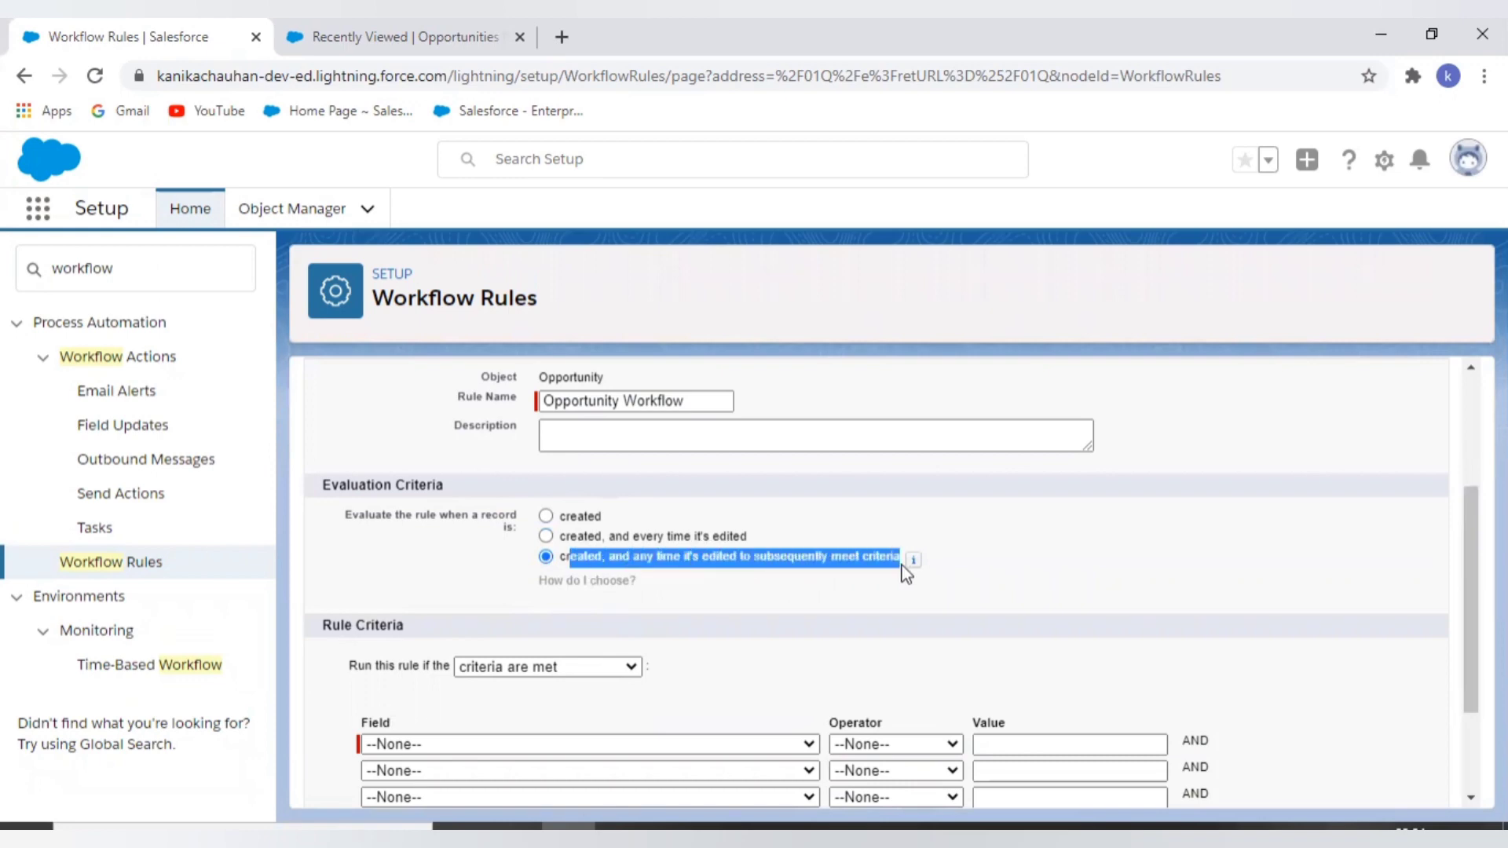
pyautogui.click(570, 560)
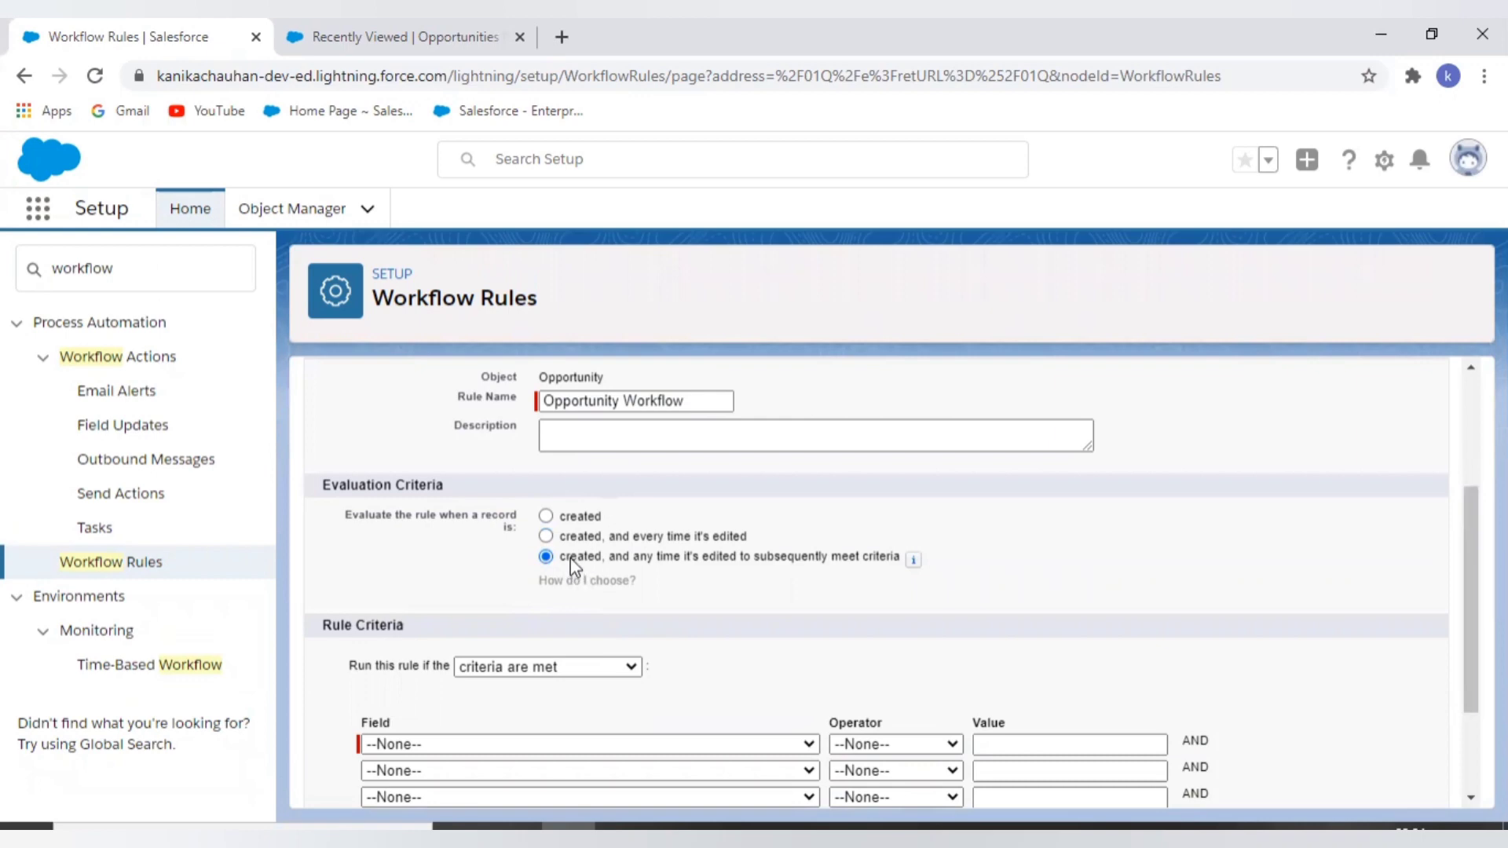
pyautogui.moveTo(570, 558); pyautogui.dragTo(874, 564)
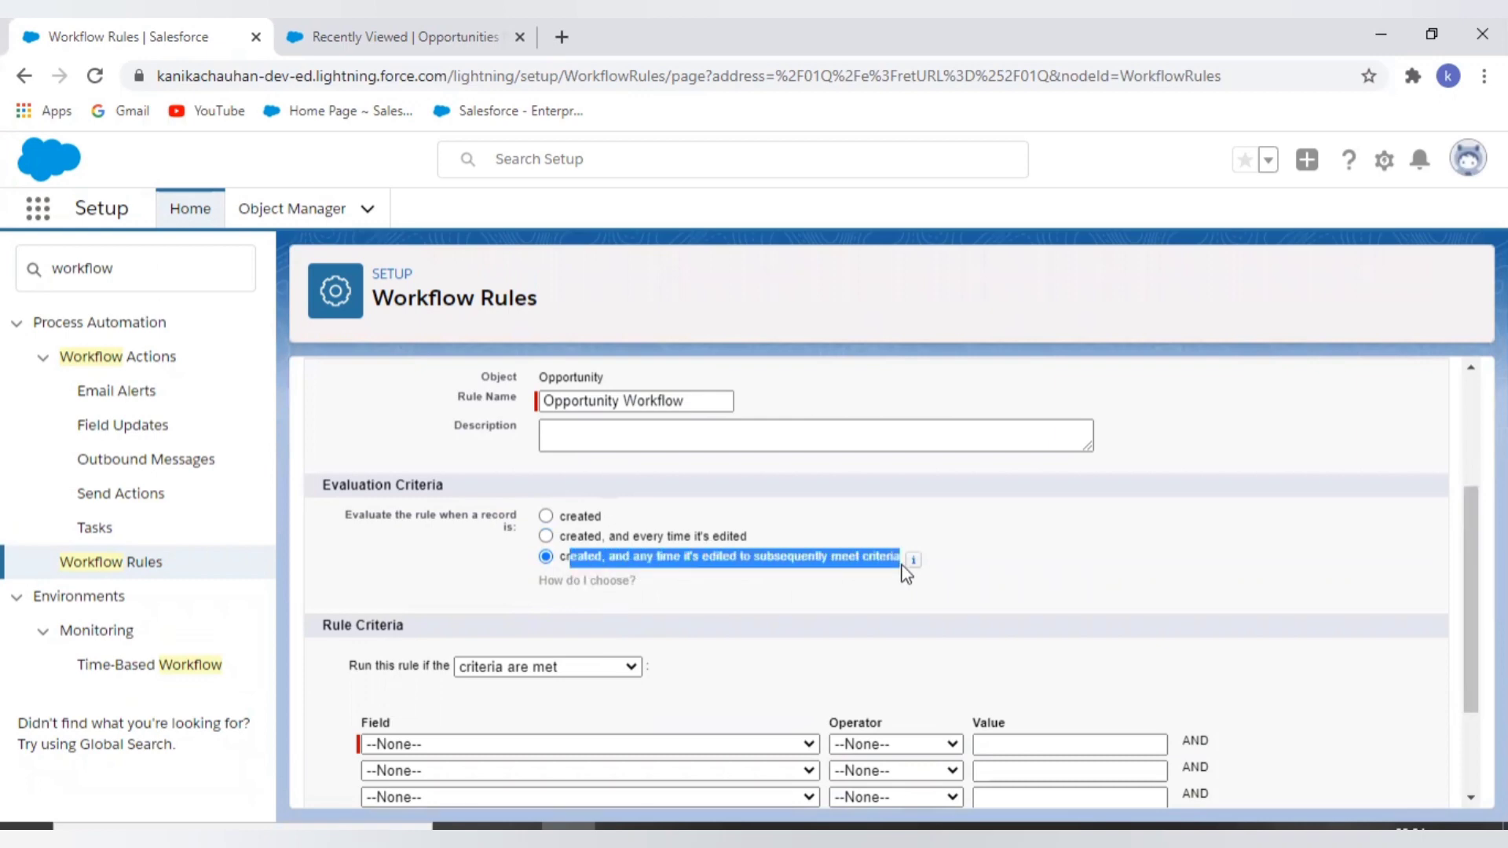
pyautogui.click(571, 559)
pyautogui.moveTo(570, 559); pyautogui.dragTo(873, 564)
pyautogui.click(571, 560)
pyautogui.moveTo(571, 559); pyautogui.dragTo(873, 564)
pyautogui.click(877, 599)
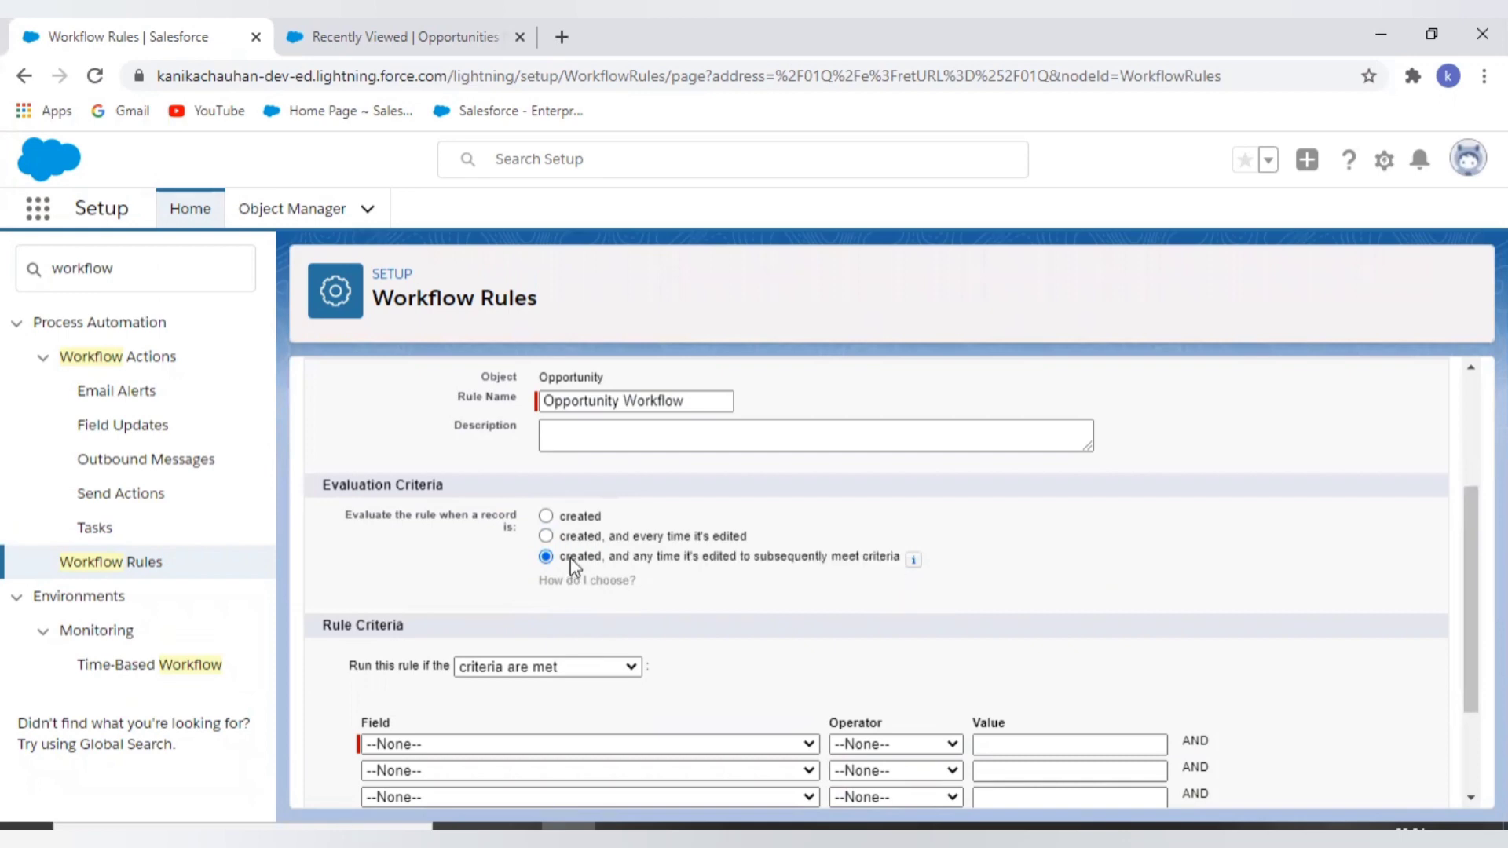
pyautogui.moveTo(570, 558); pyautogui.dragTo(873, 566)
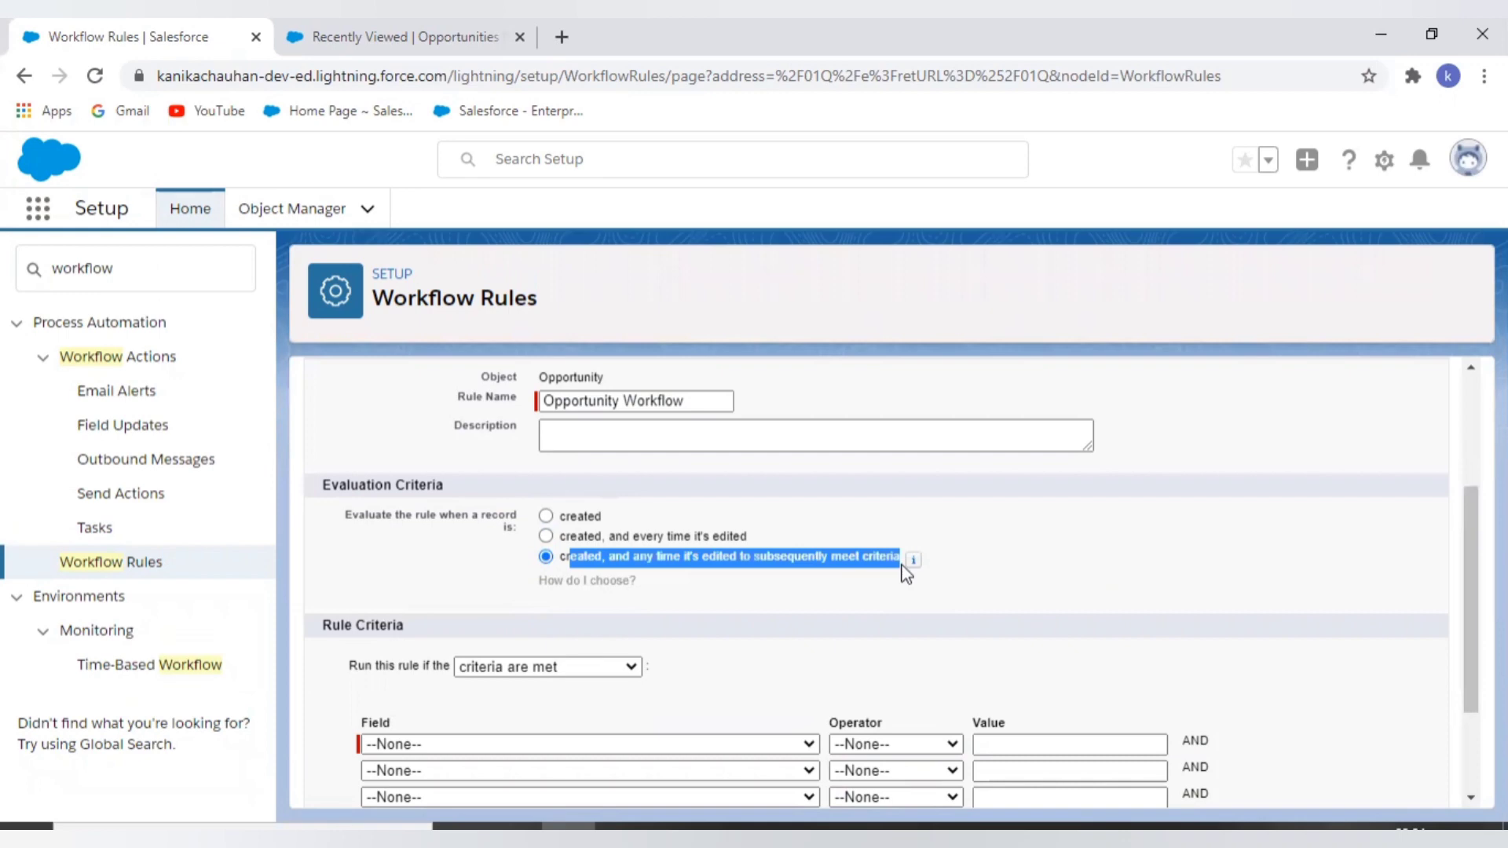
pyautogui.click(876, 594)
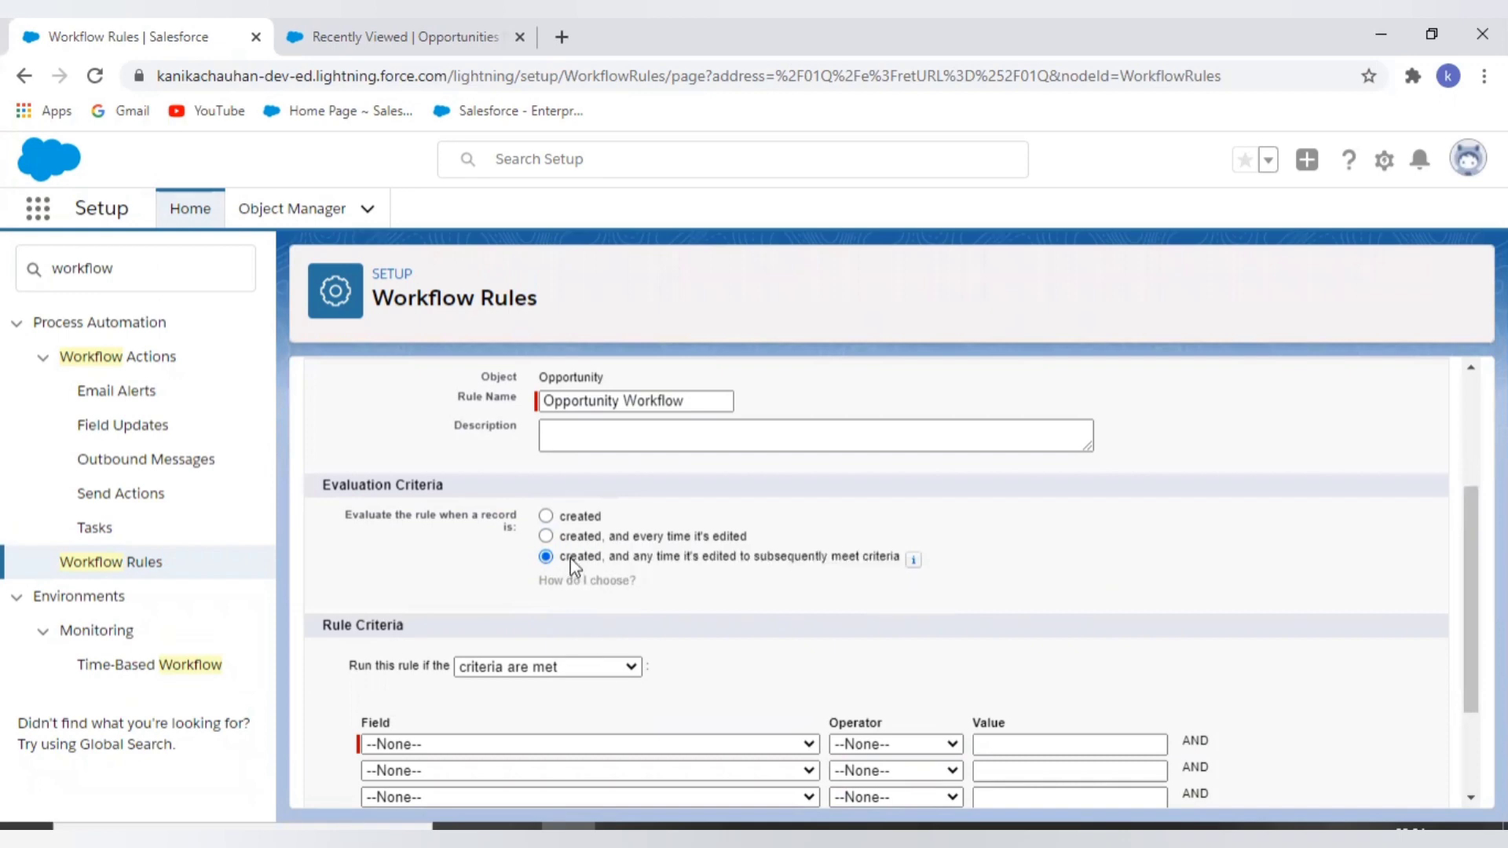
pyautogui.moveTo(570, 559); pyautogui.dragTo(905, 573)
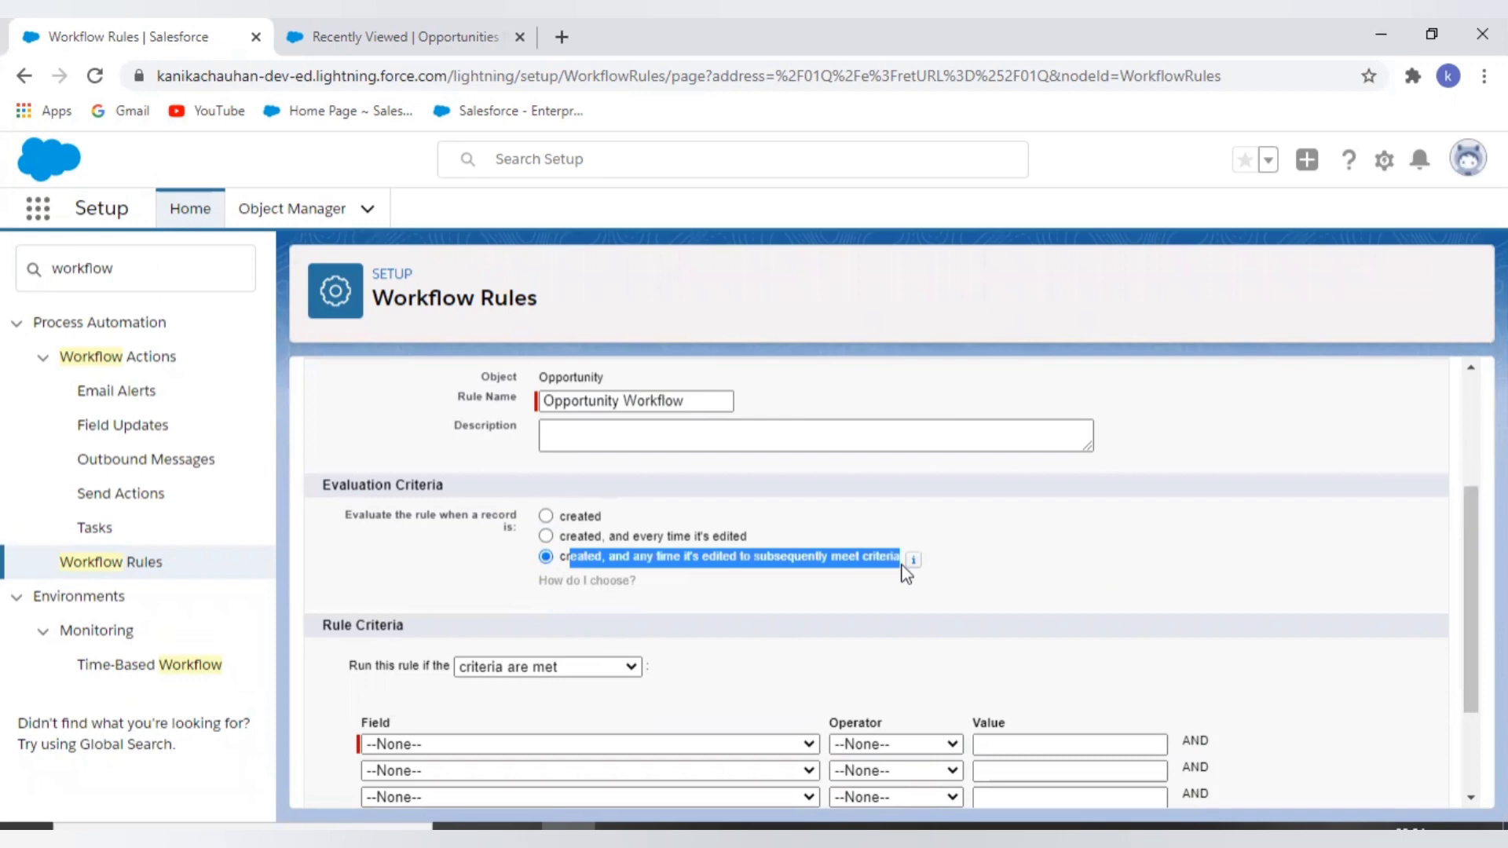
# - Keep 'criteria are met' as the condition and pick Opportunity: isActive as the first field
pyautogui.click(874, 597)
pyautogui.scroll(-2, 873, 594)
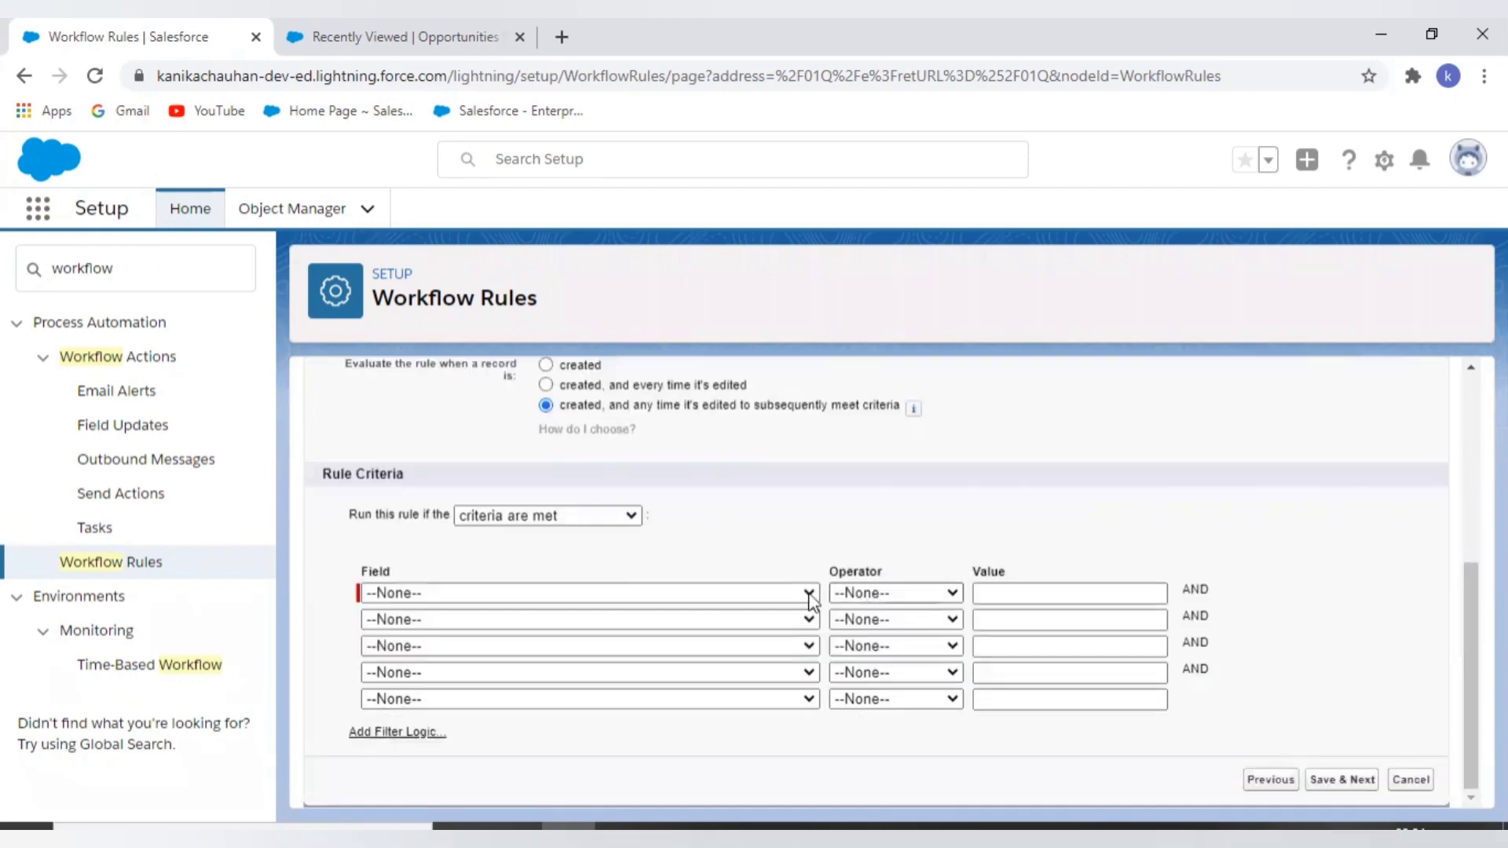
pyautogui.moveTo(313, 476); pyautogui.dragTo(451, 478)
pyautogui.click(465, 492)
pyautogui.click(503, 516)
pyautogui.click(497, 534)
pyautogui.click(484, 585)
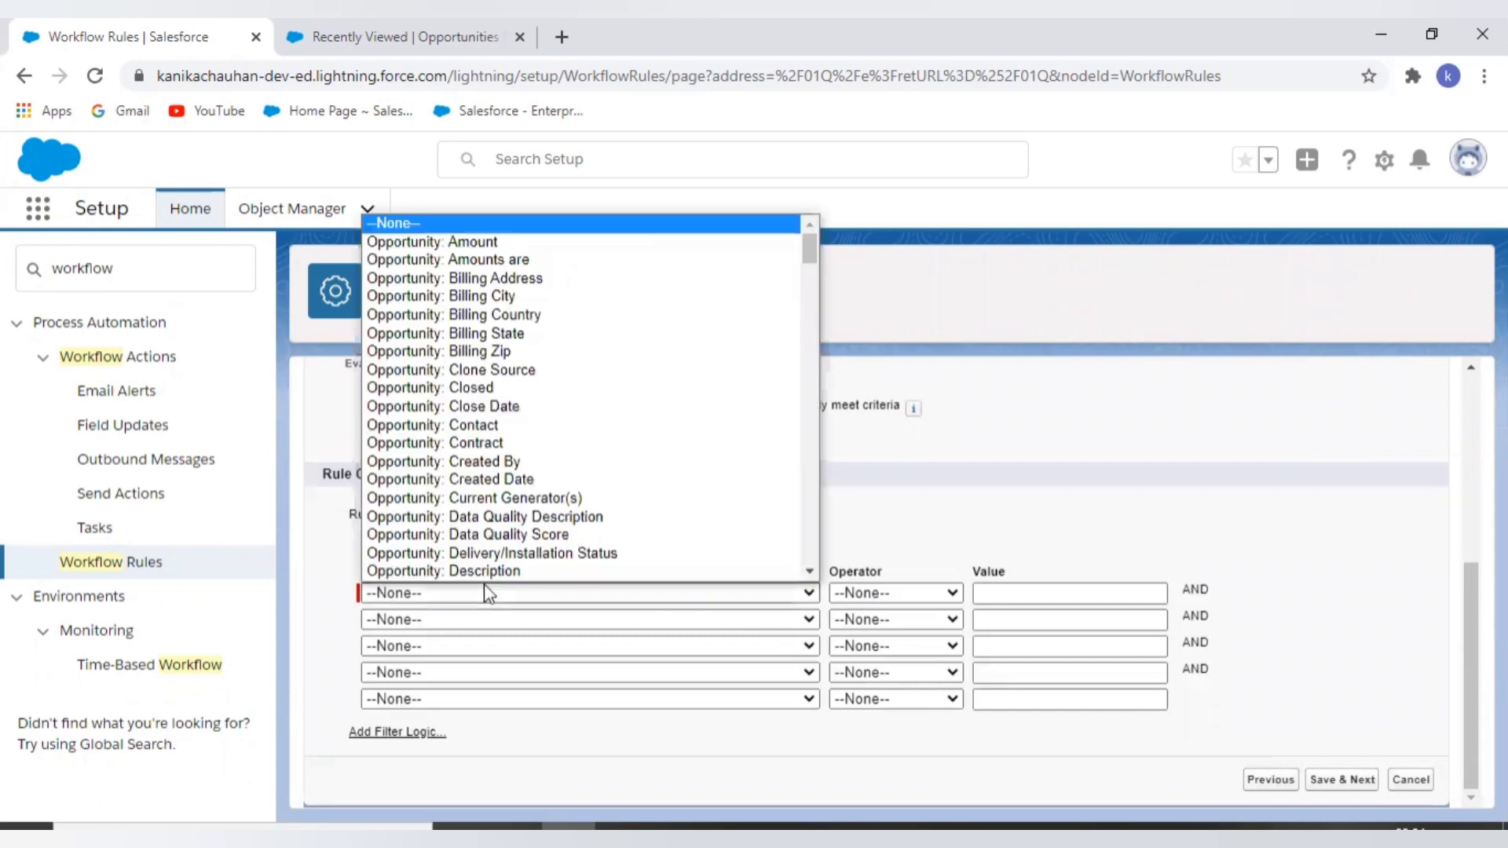
pyautogui.scroll(-3, 465, 464)
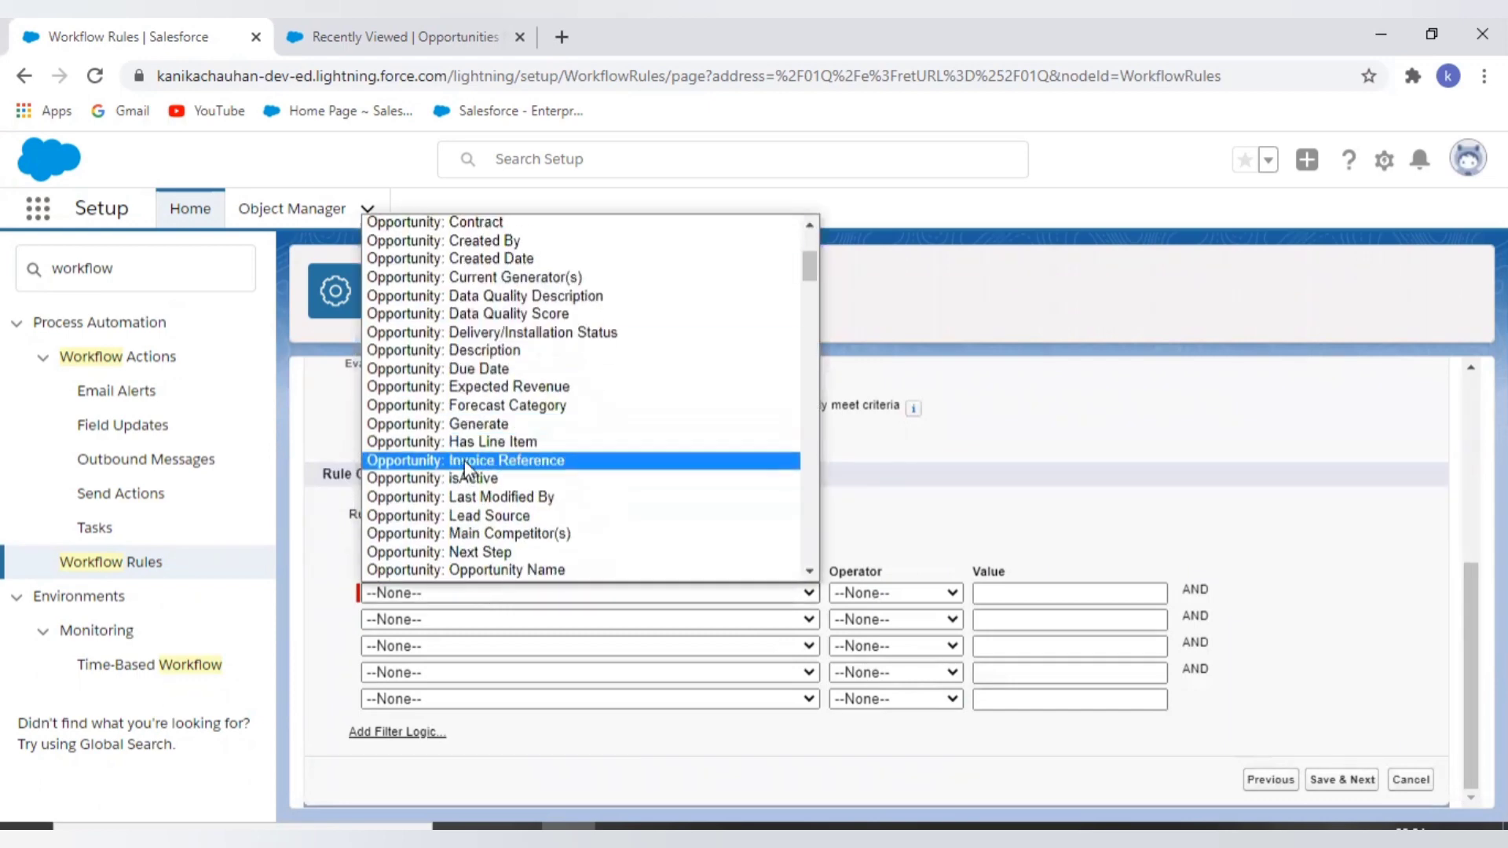
pyautogui.click(467, 482)
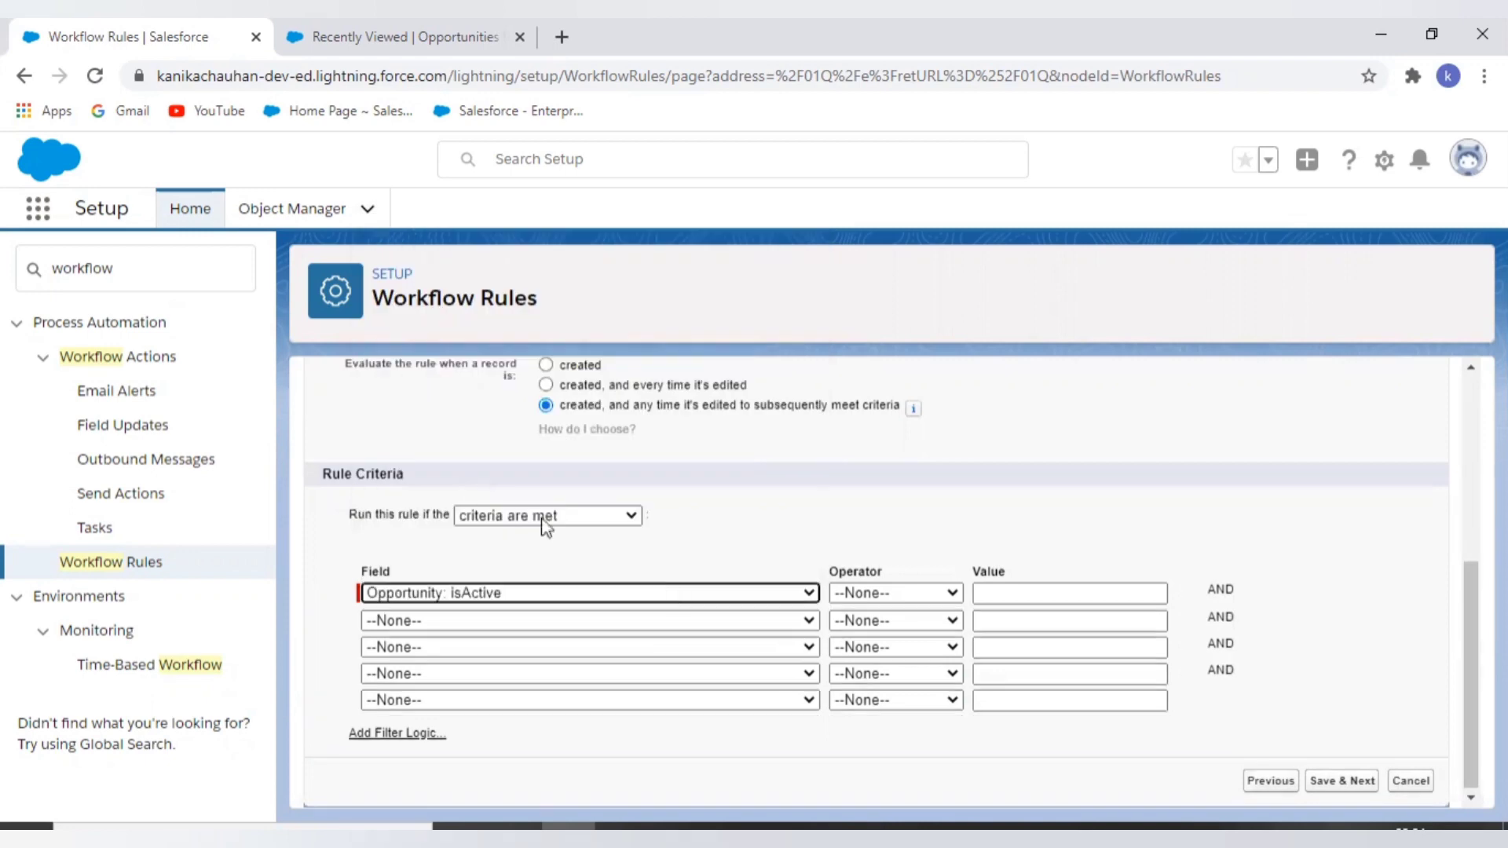
# - Complete the criterion as isActive equals True and save to continue to workflow actions
pyautogui.click(865, 593)
pyautogui.click(860, 388)
pyautogui.click(1191, 603)
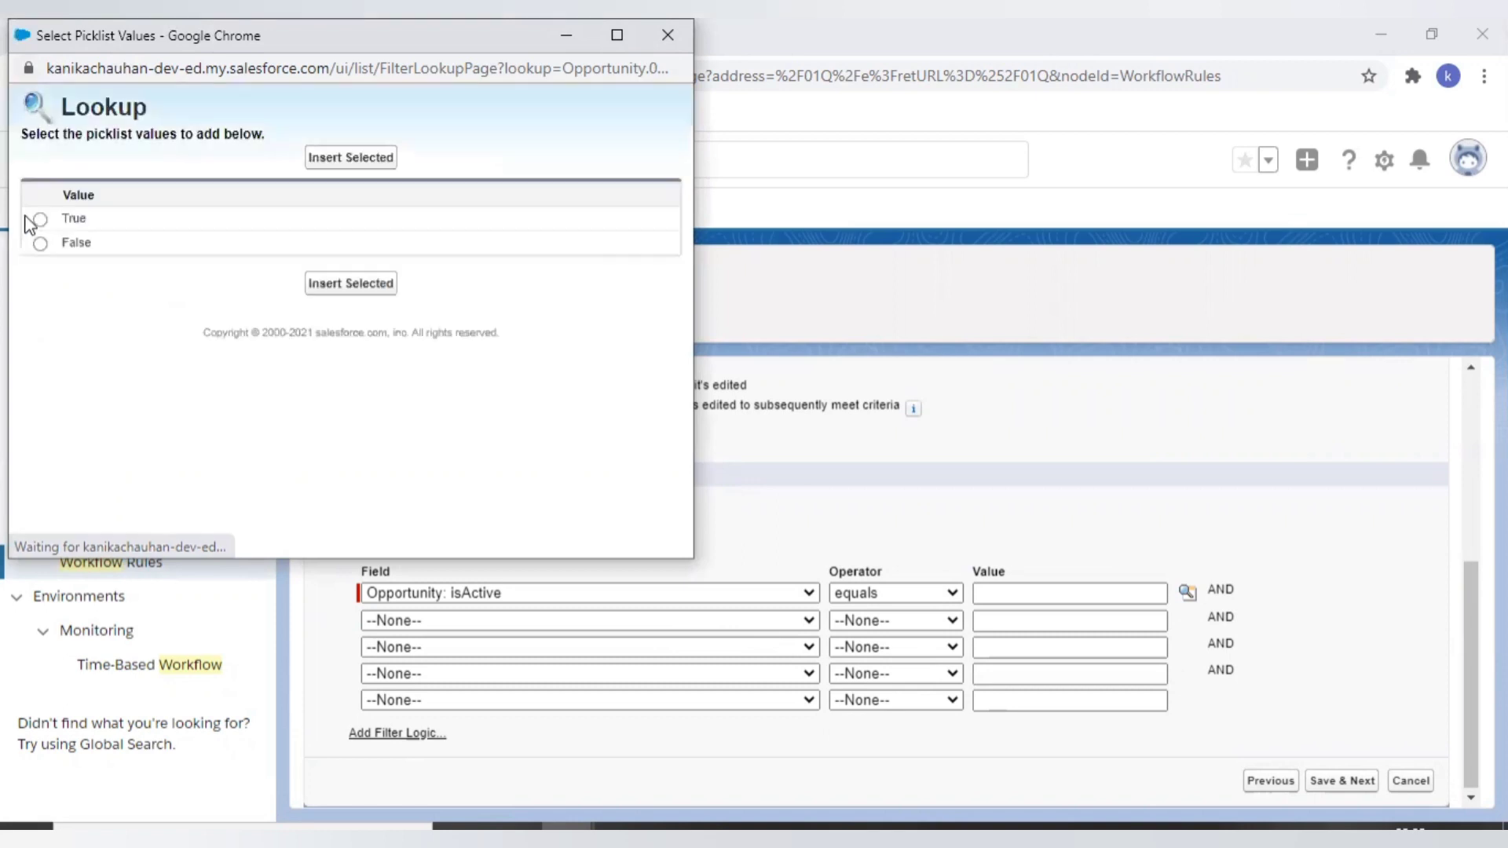
pyautogui.click(40, 220)
pyautogui.click(370, 159)
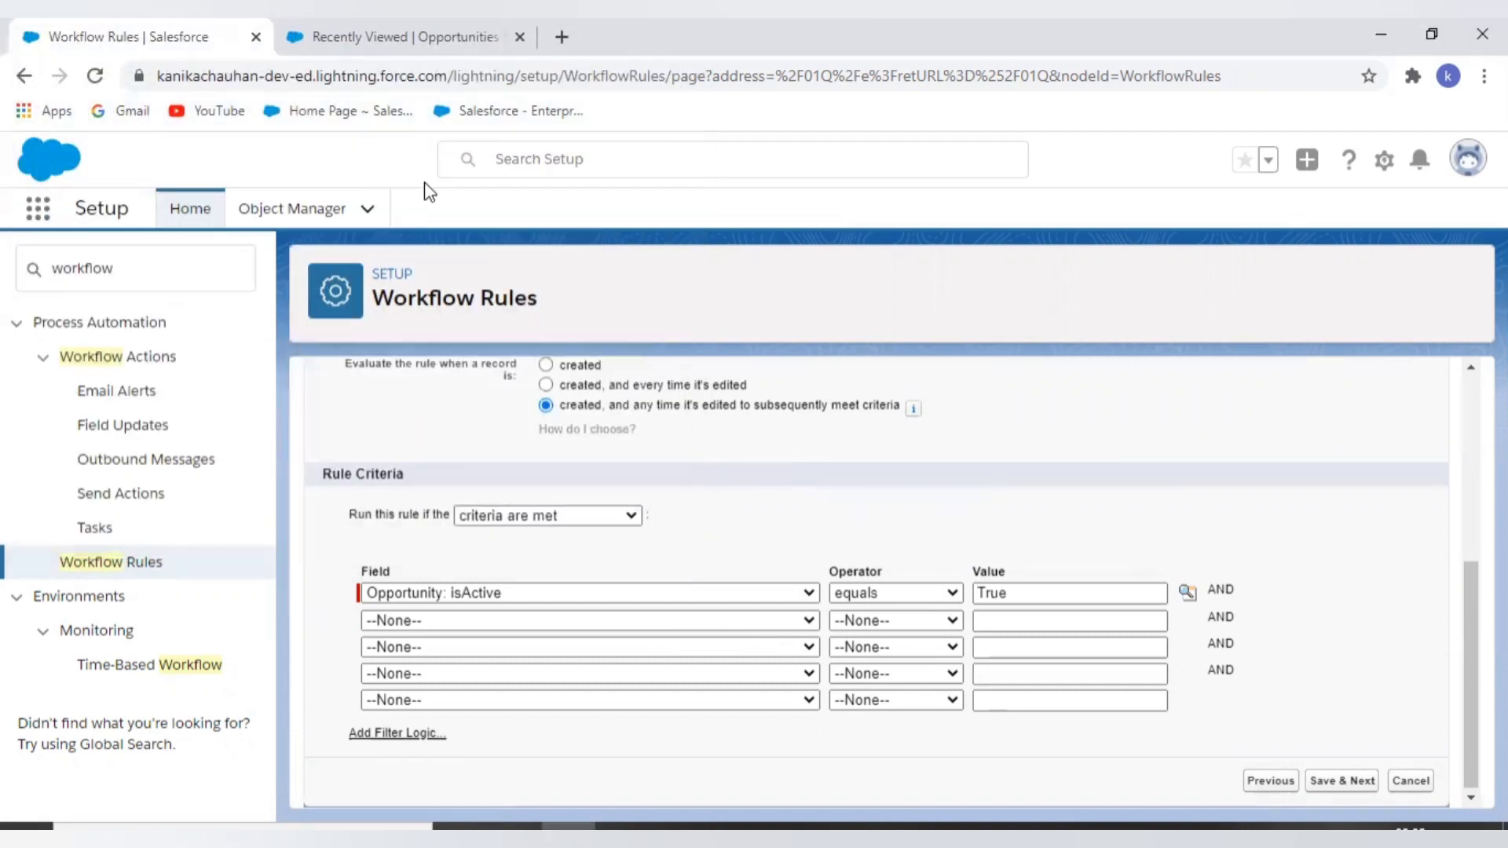
pyautogui.click(1342, 780)
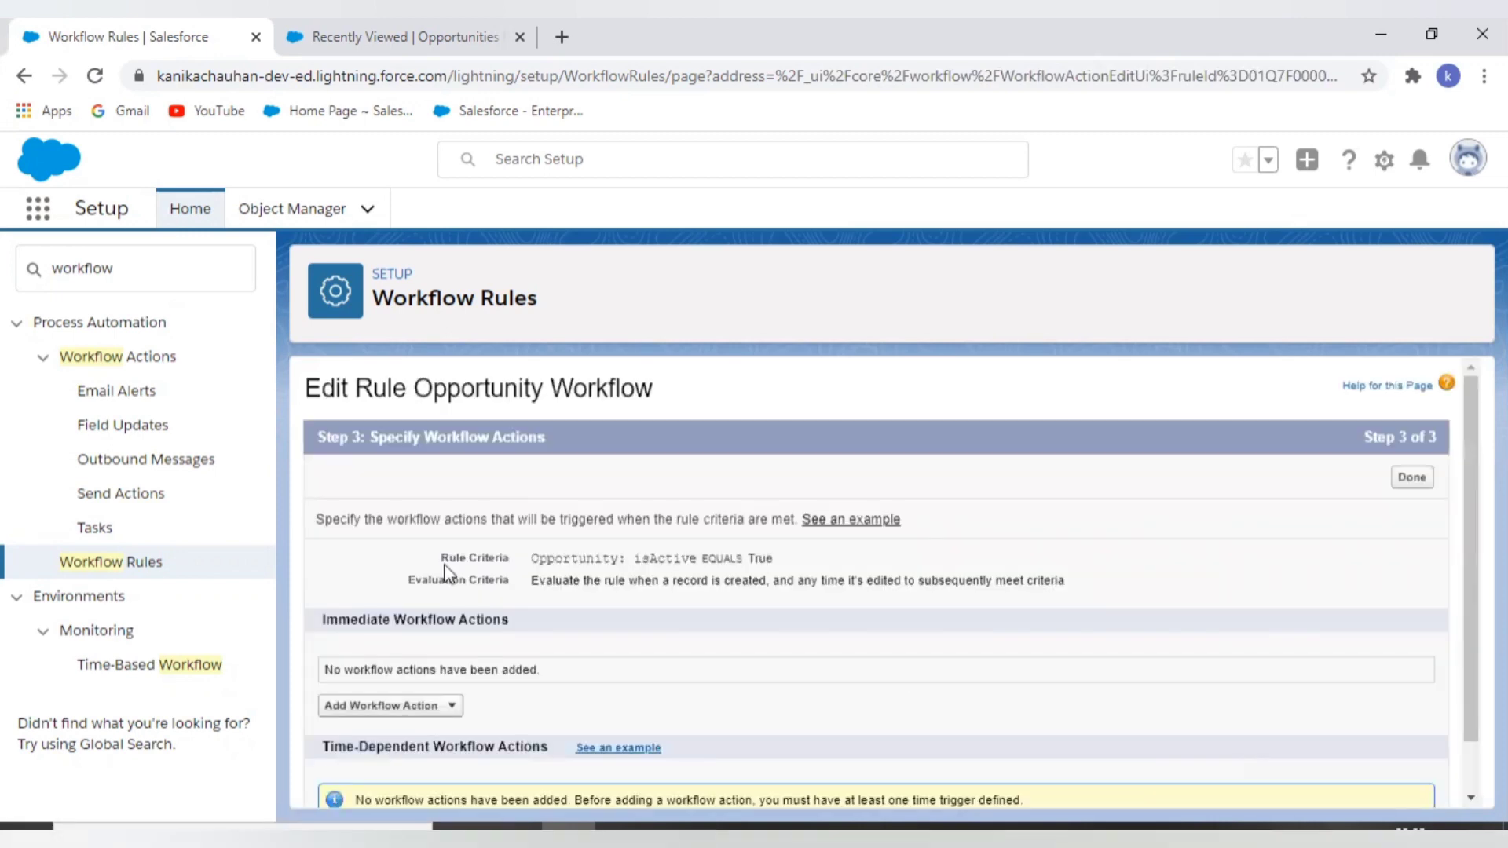
# - Add a New Field Update under the rule's Immediate Workflow Actions
pyautogui.moveTo(438, 559); pyautogui.dragTo(780, 554)
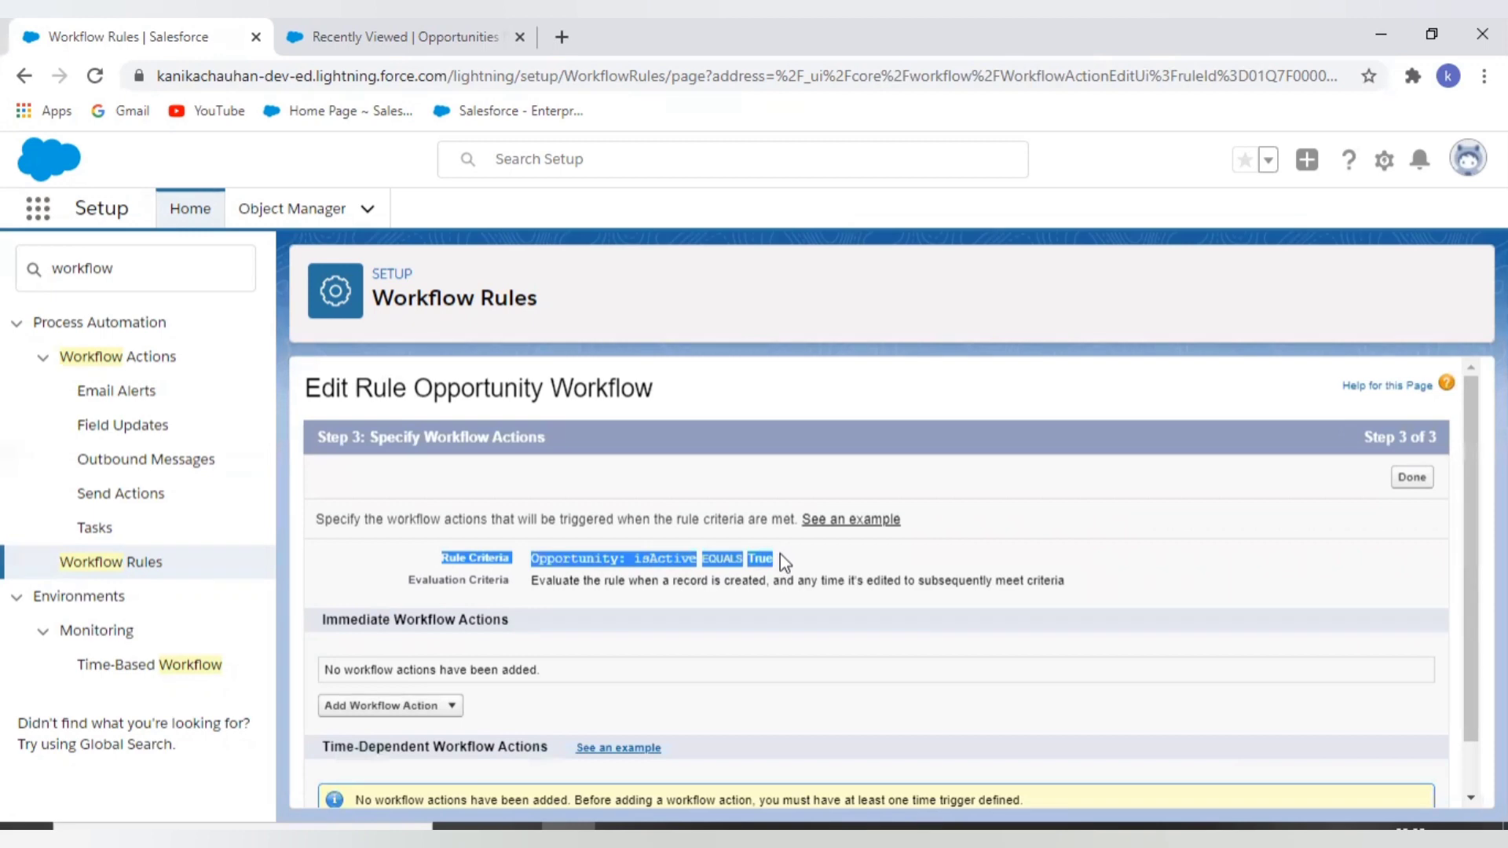
pyautogui.click(780, 554)
pyautogui.moveTo(418, 587); pyautogui.dragTo(1139, 582)
pyautogui.click(976, 623)
pyautogui.scroll(-1, 977, 623)
pyautogui.moveTo(323, 561); pyautogui.dragTo(522, 554)
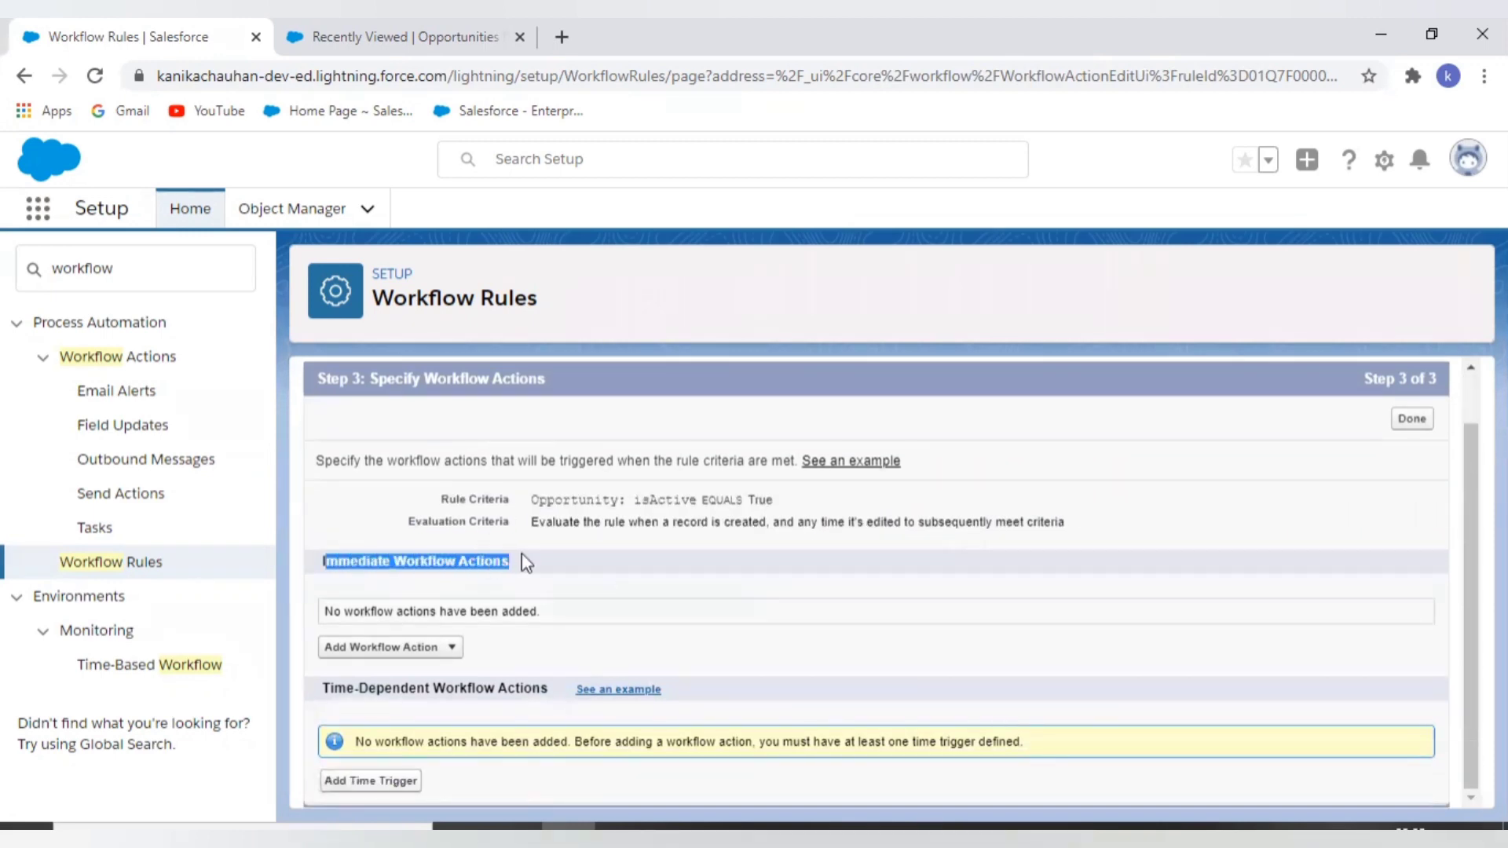
pyautogui.click(521, 554)
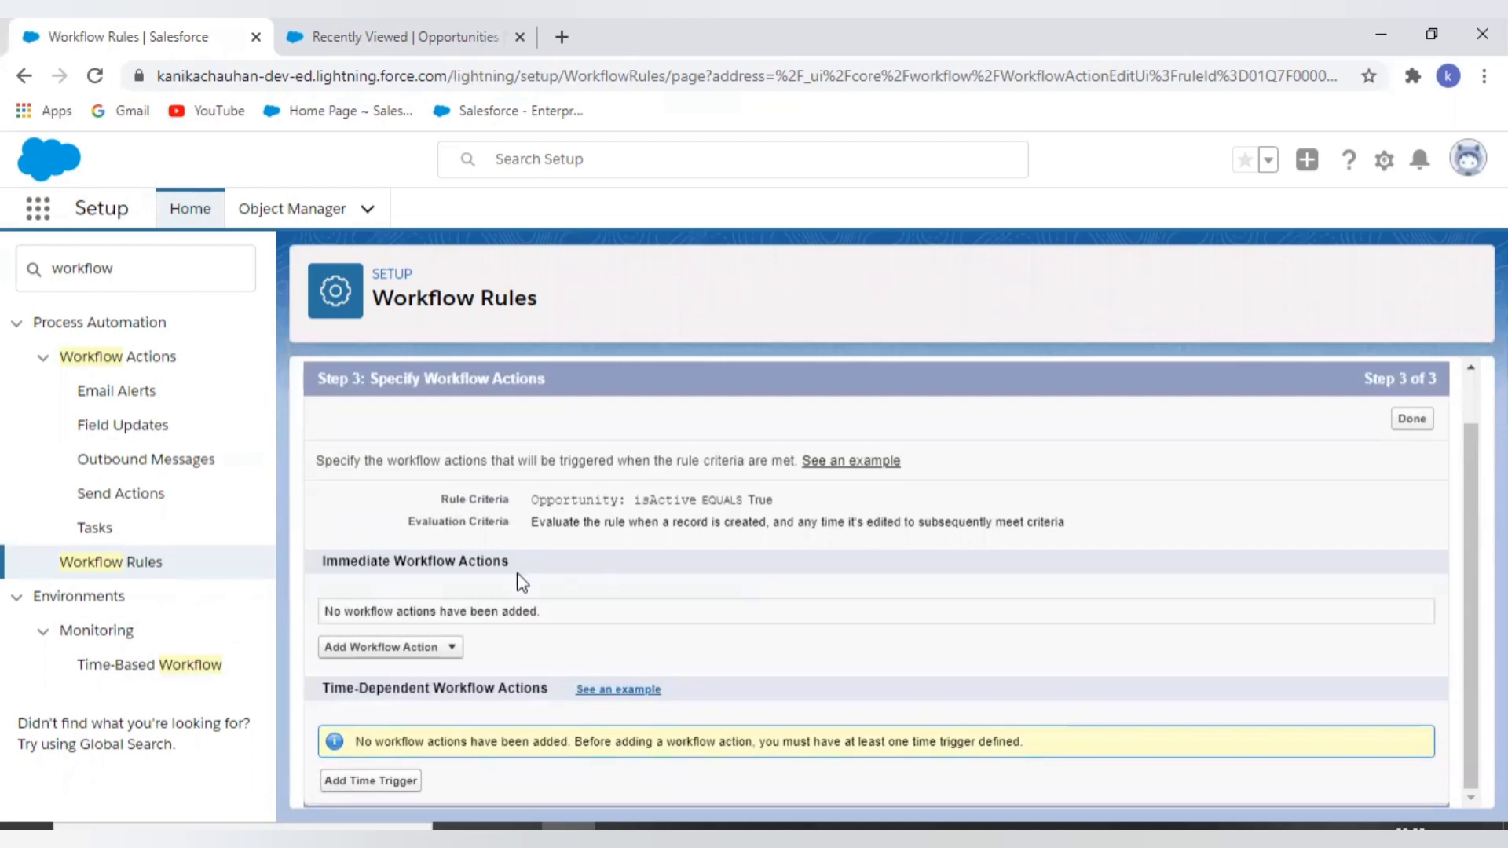
pyautogui.click(437, 651)
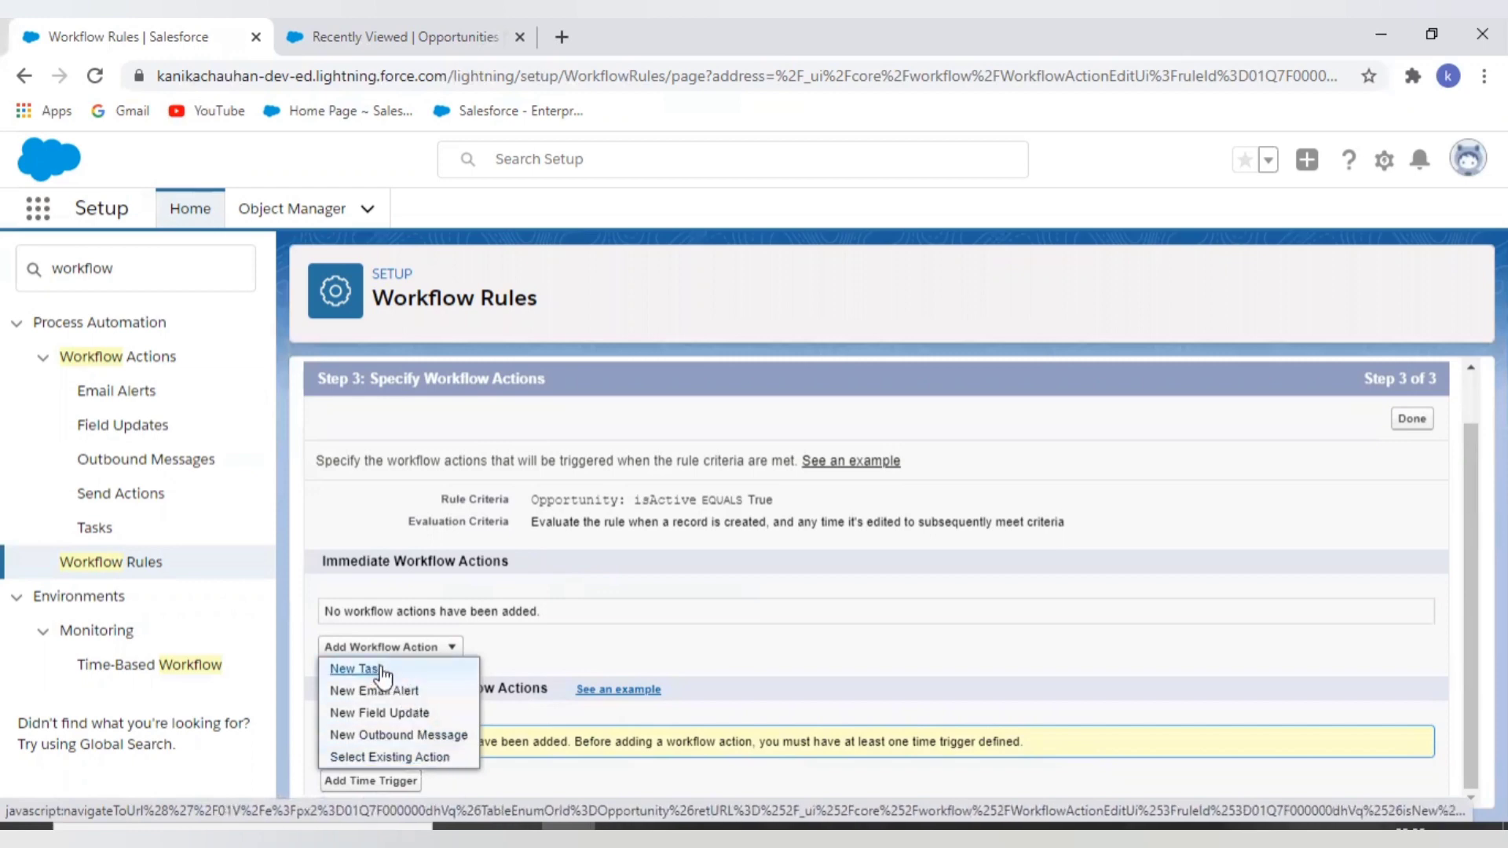
pyautogui.click(418, 715)
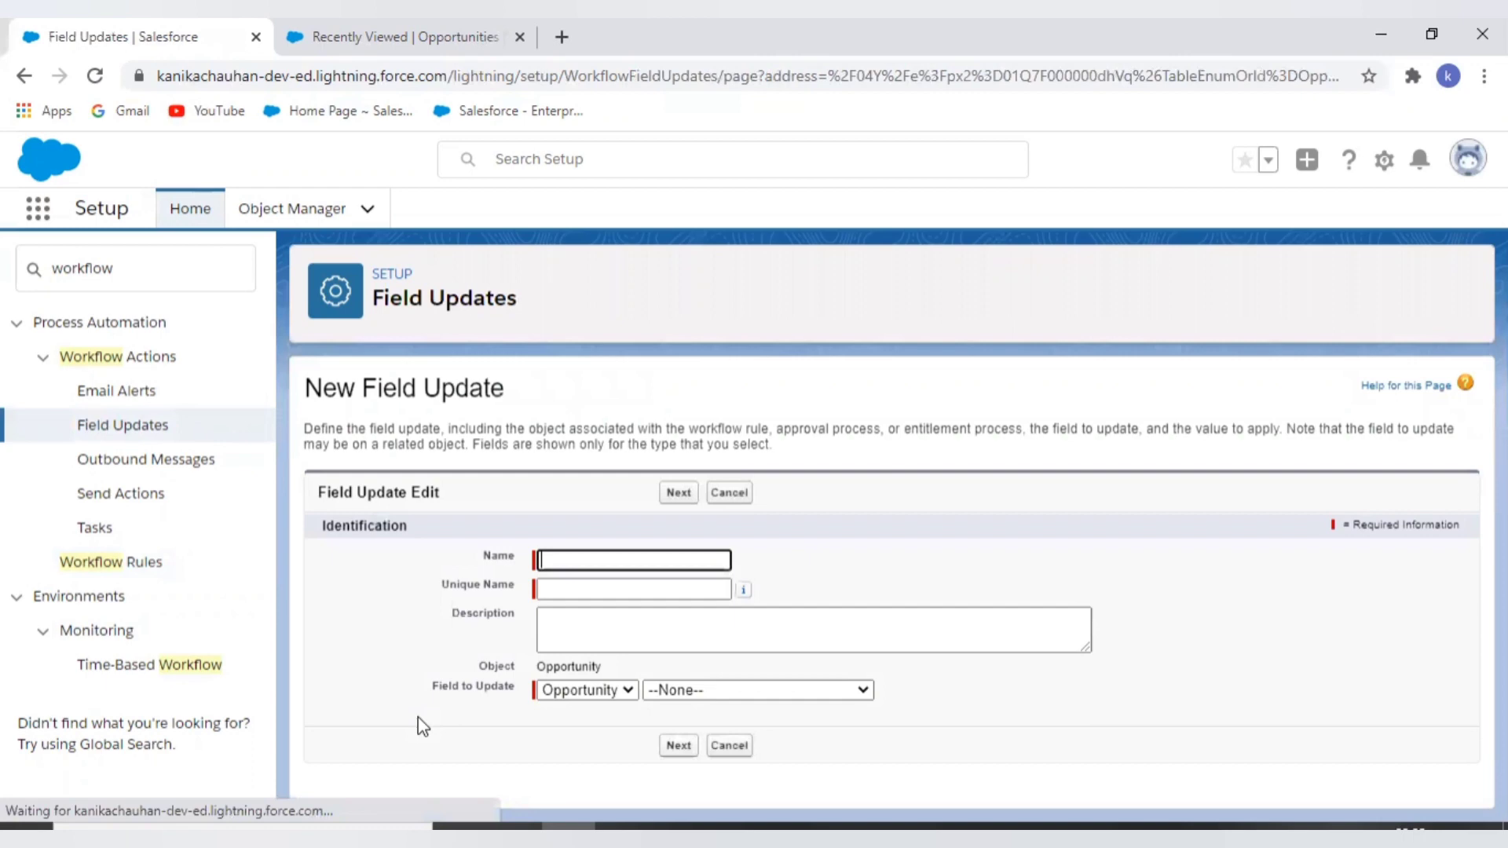
# - Name the field update 'Update Field', letting the Unique Name auto-fill as Update_Field
pyautogui.click(583, 569)
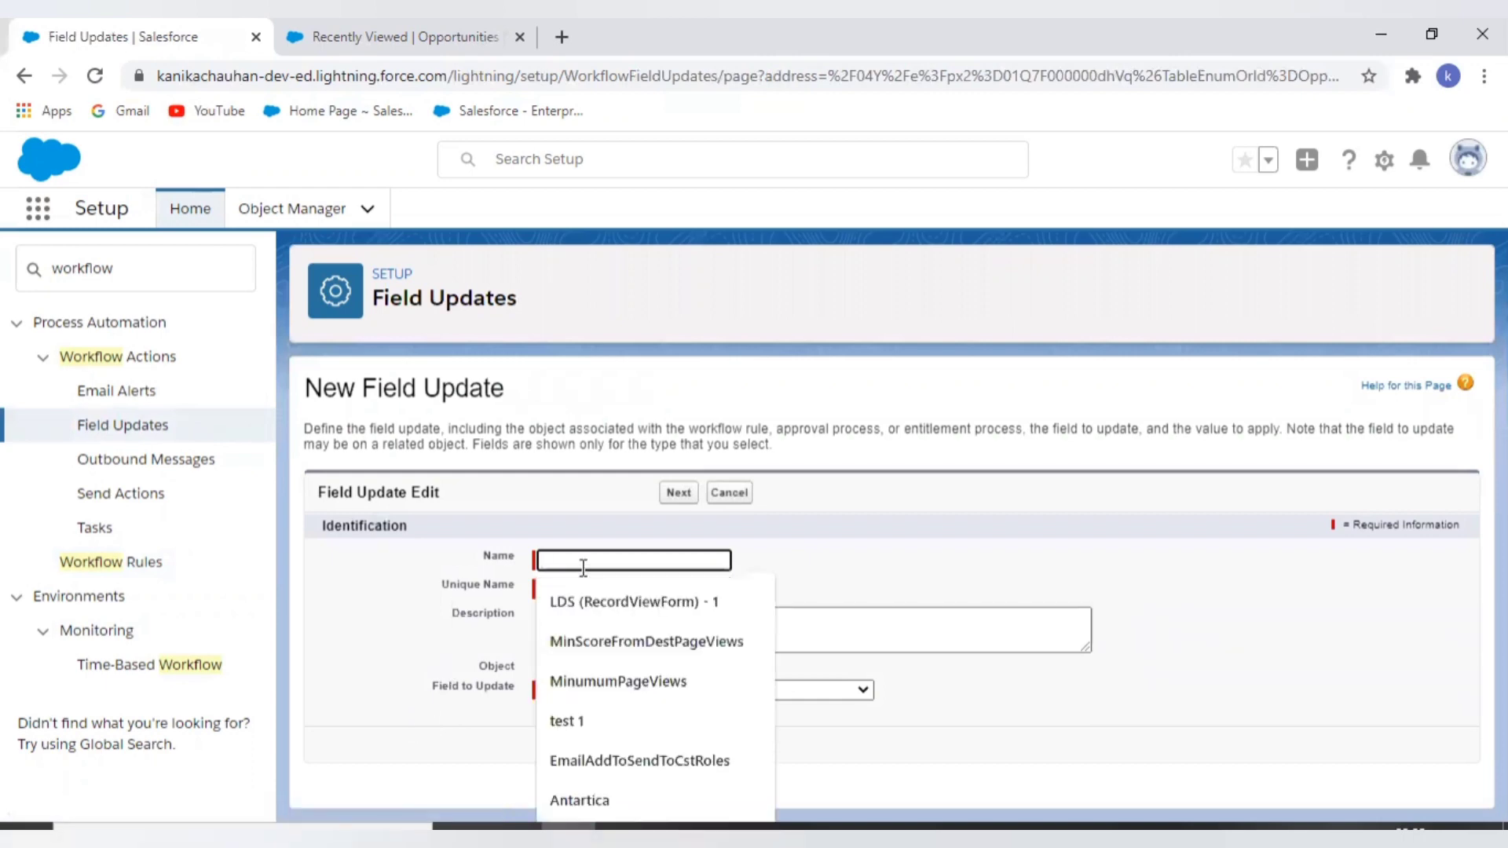
pyautogui.write('Update ')
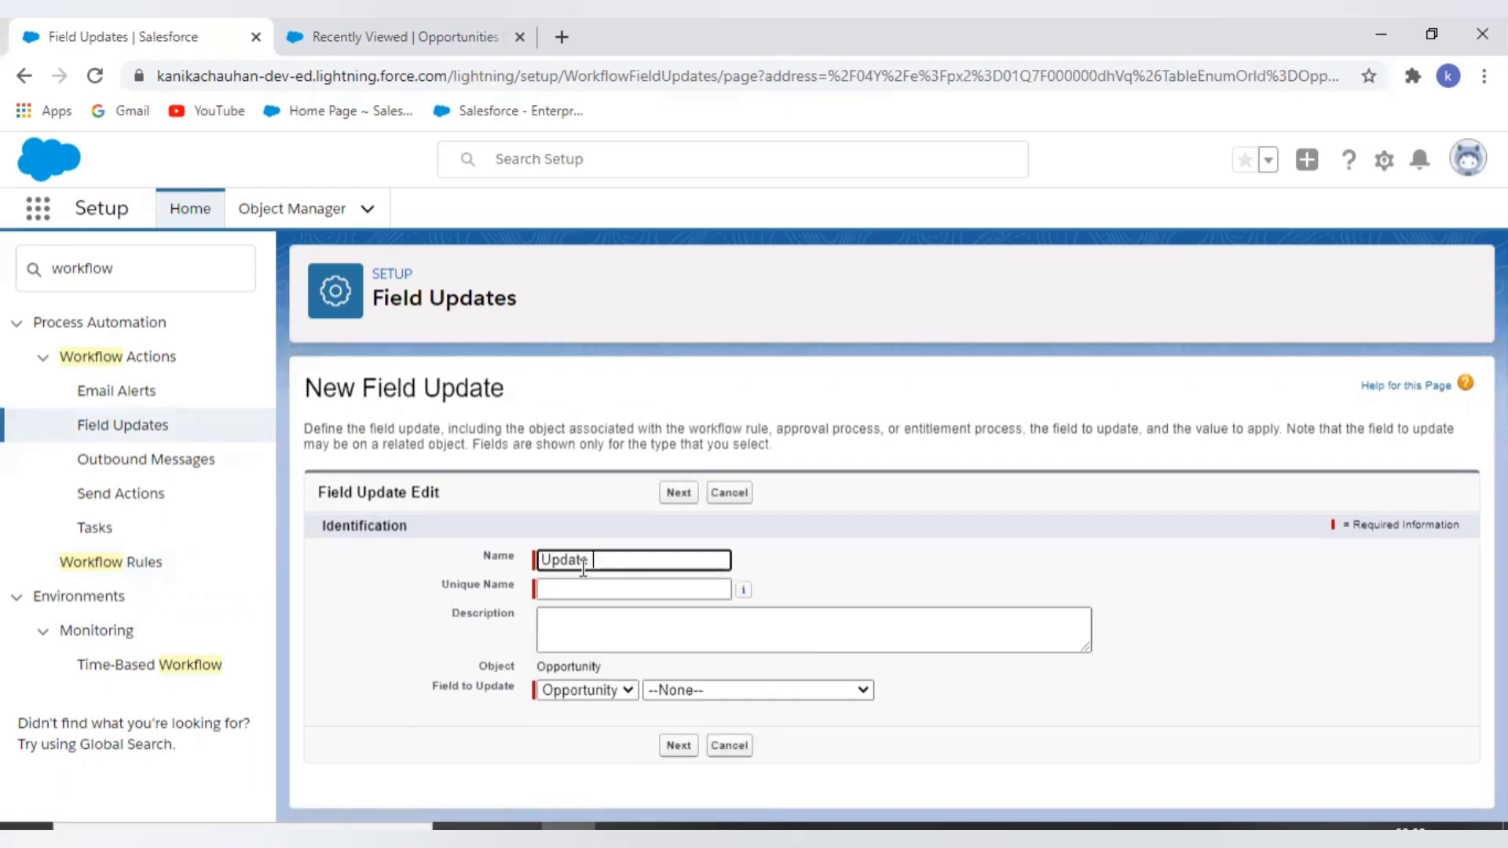
pyautogui.write('S')
pyautogui.press('BackSpace')
pyautogui.write('Field')
pyautogui.click(706, 669)
# - Choose the opportunity's Description field as the field to update
pyautogui.click(670, 690)
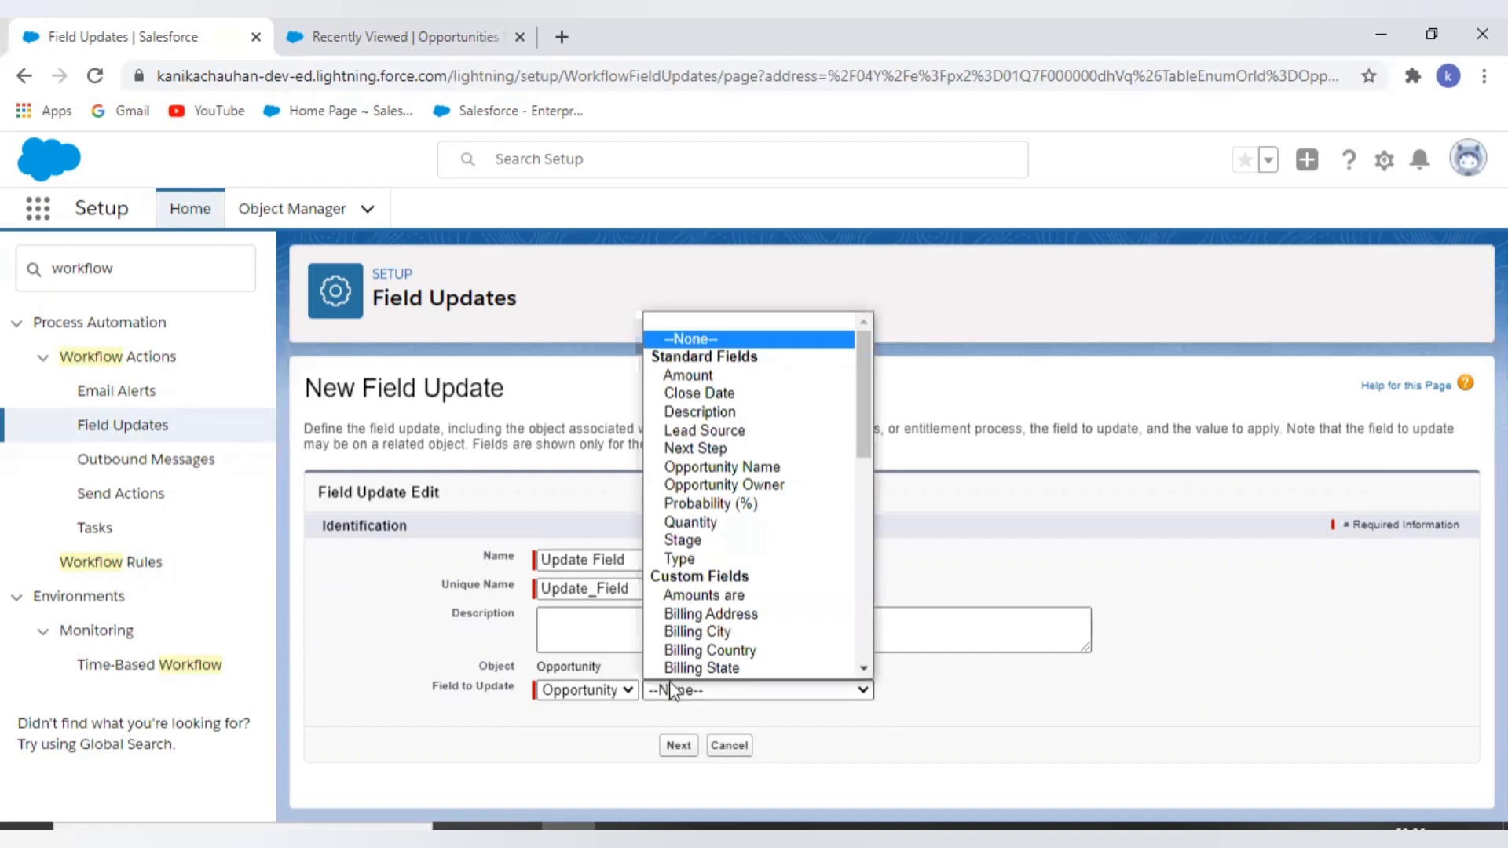
pyautogui.scroll(-1, 674, 685)
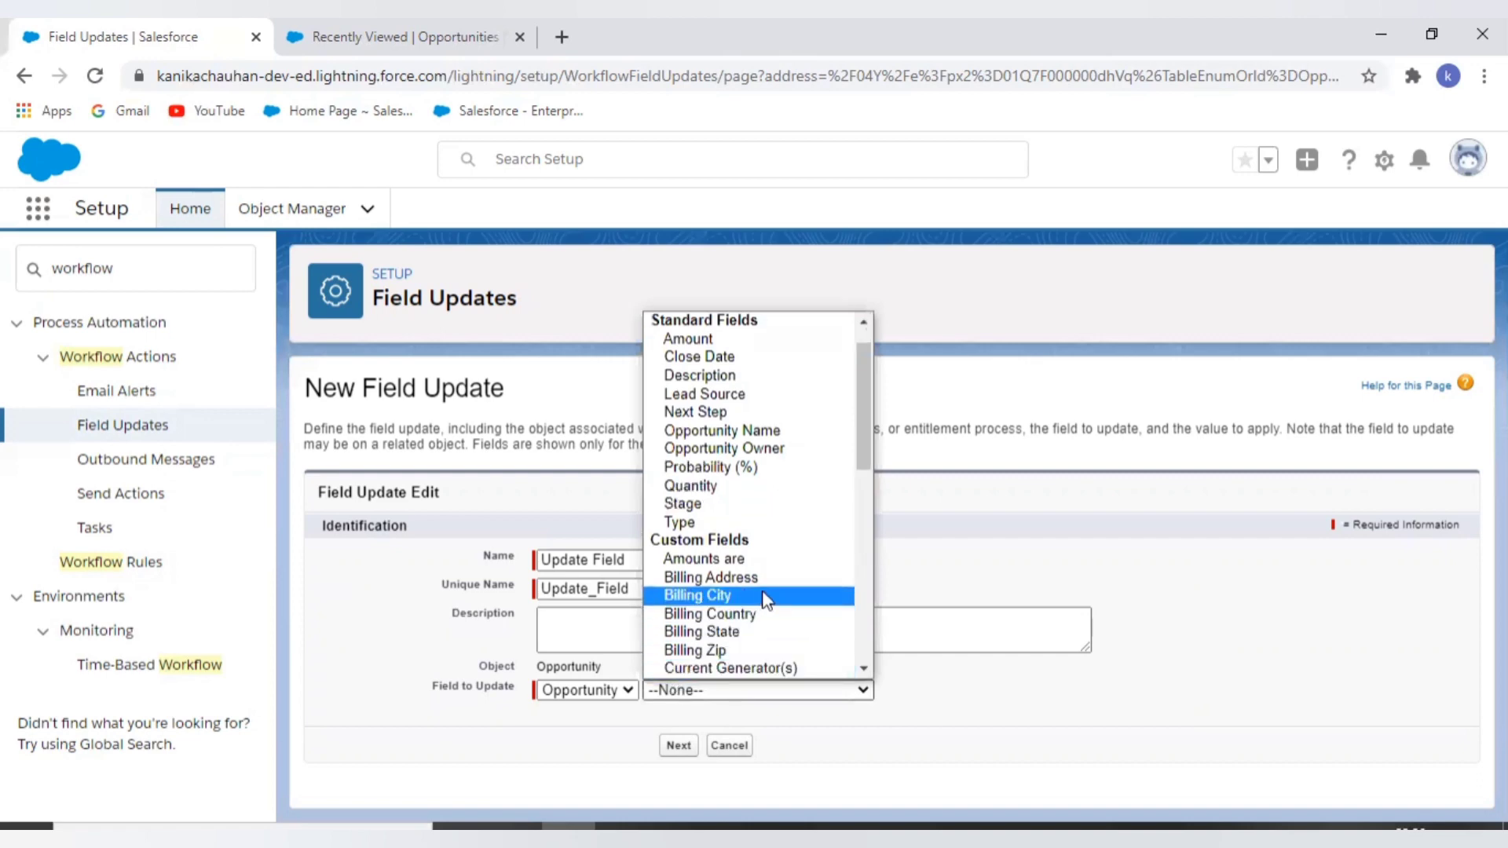
pyautogui.click(792, 385)
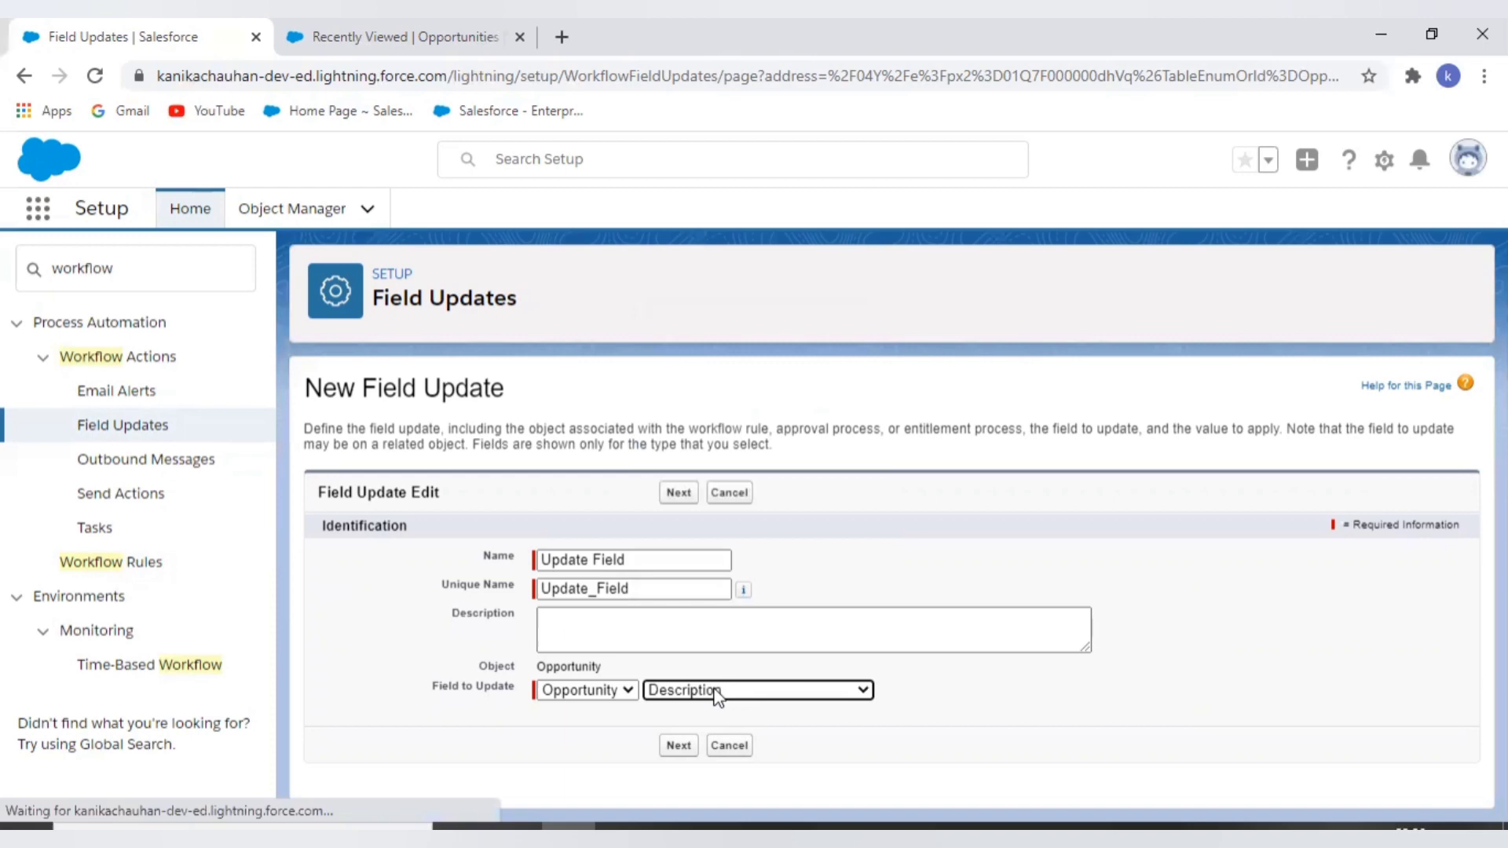
pyautogui.click(680, 745)
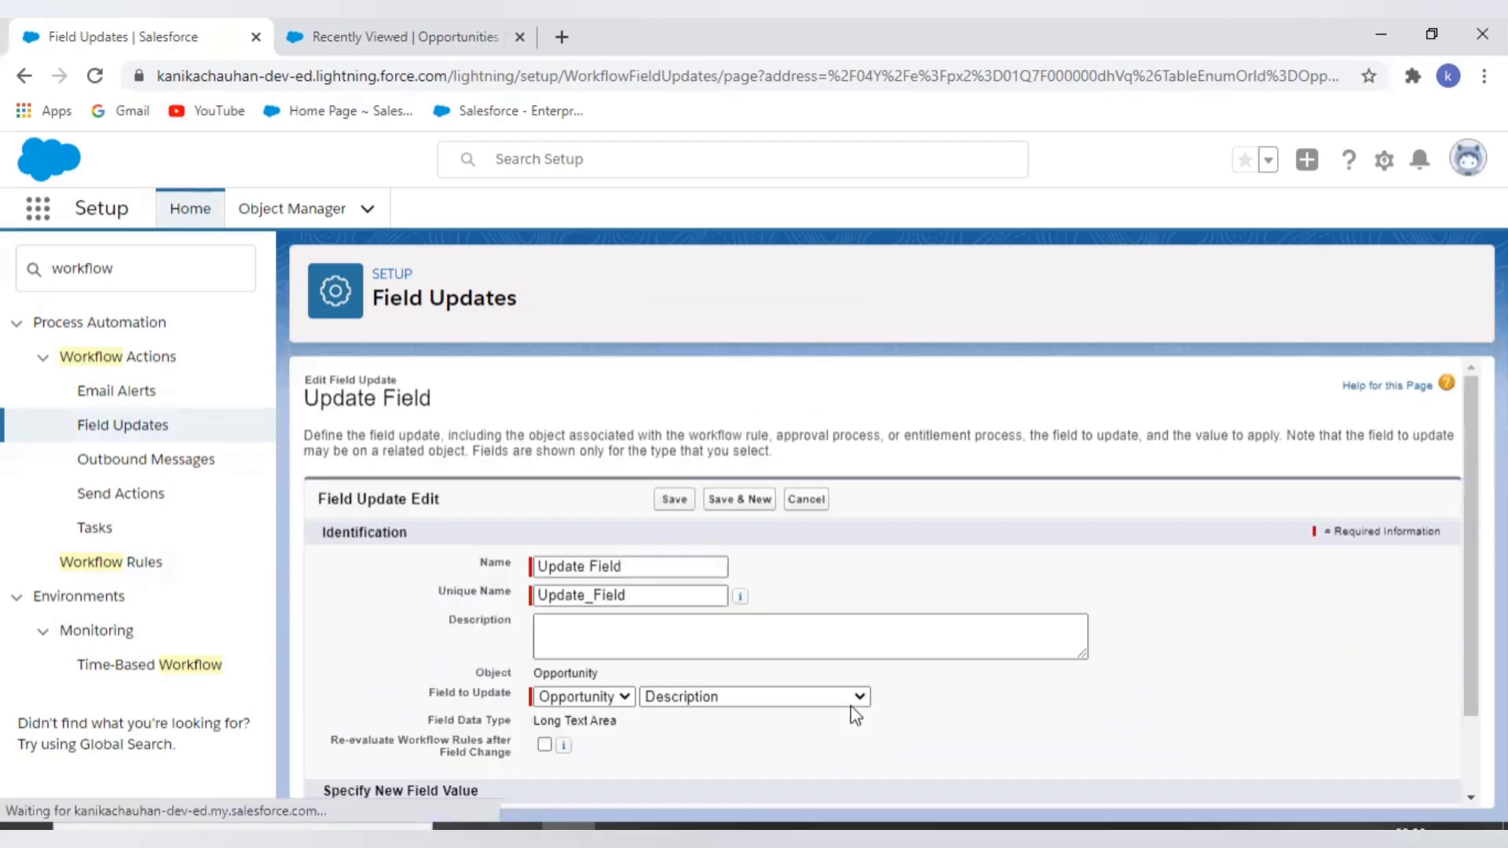
pyautogui.scroll(-1, 851, 706)
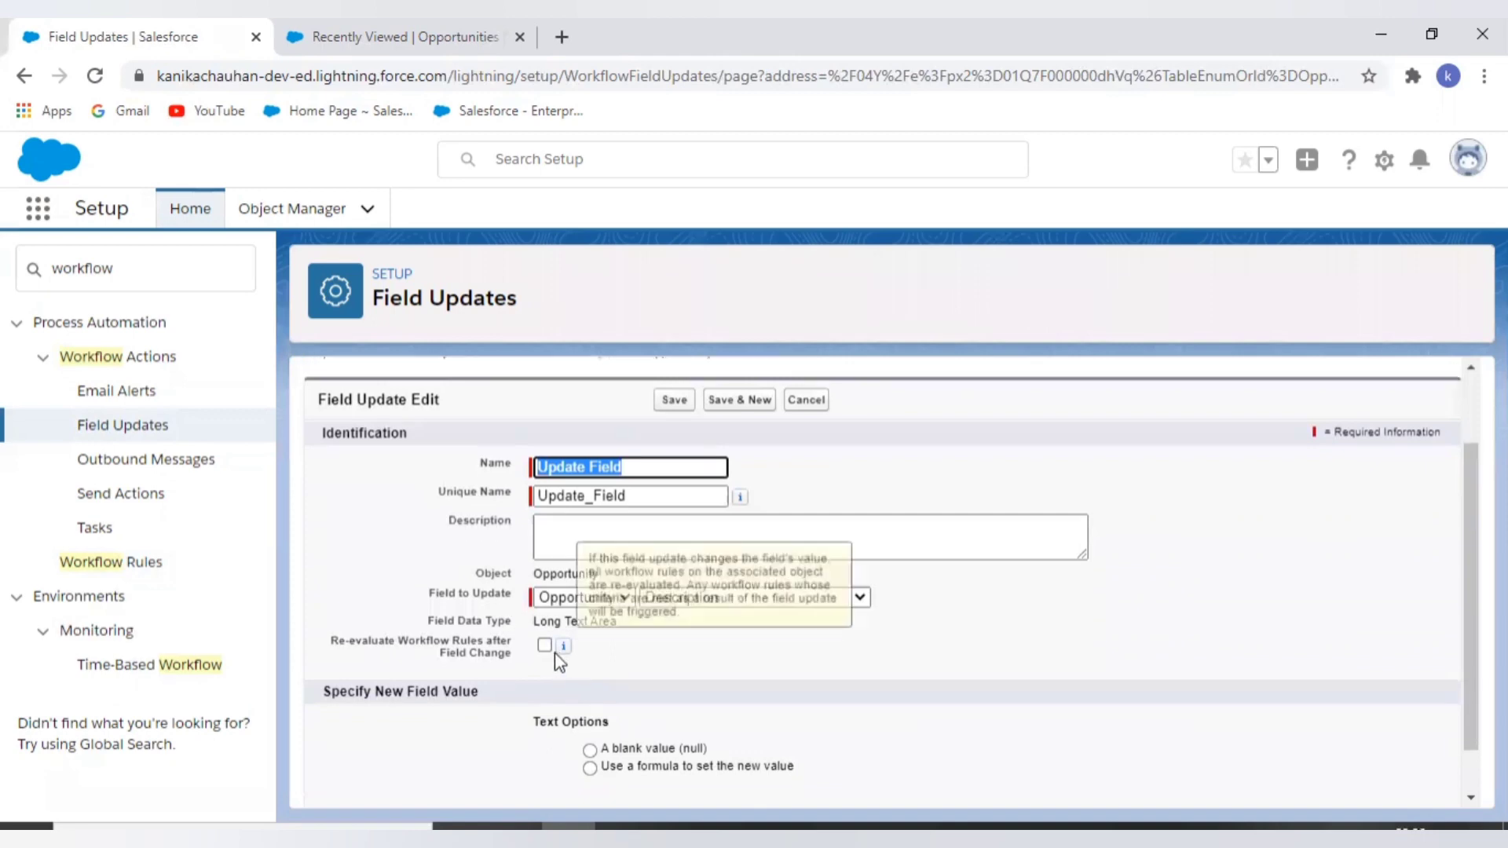
pyautogui.scroll(-1, 558, 644)
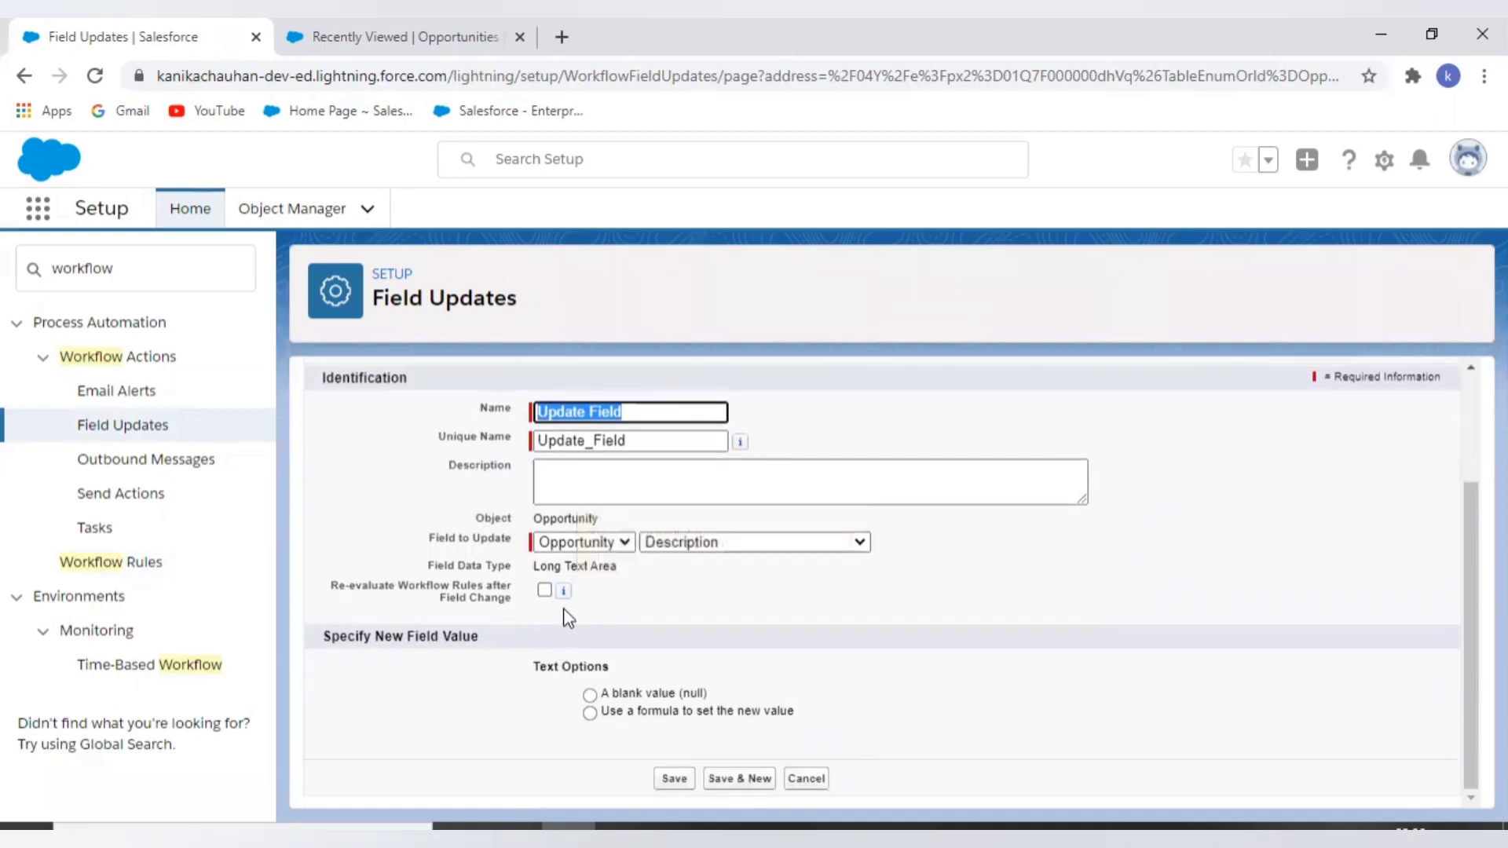
pyautogui.click(331, 595)
pyautogui.moveTo(418, 594); pyautogui.dragTo(539, 613)
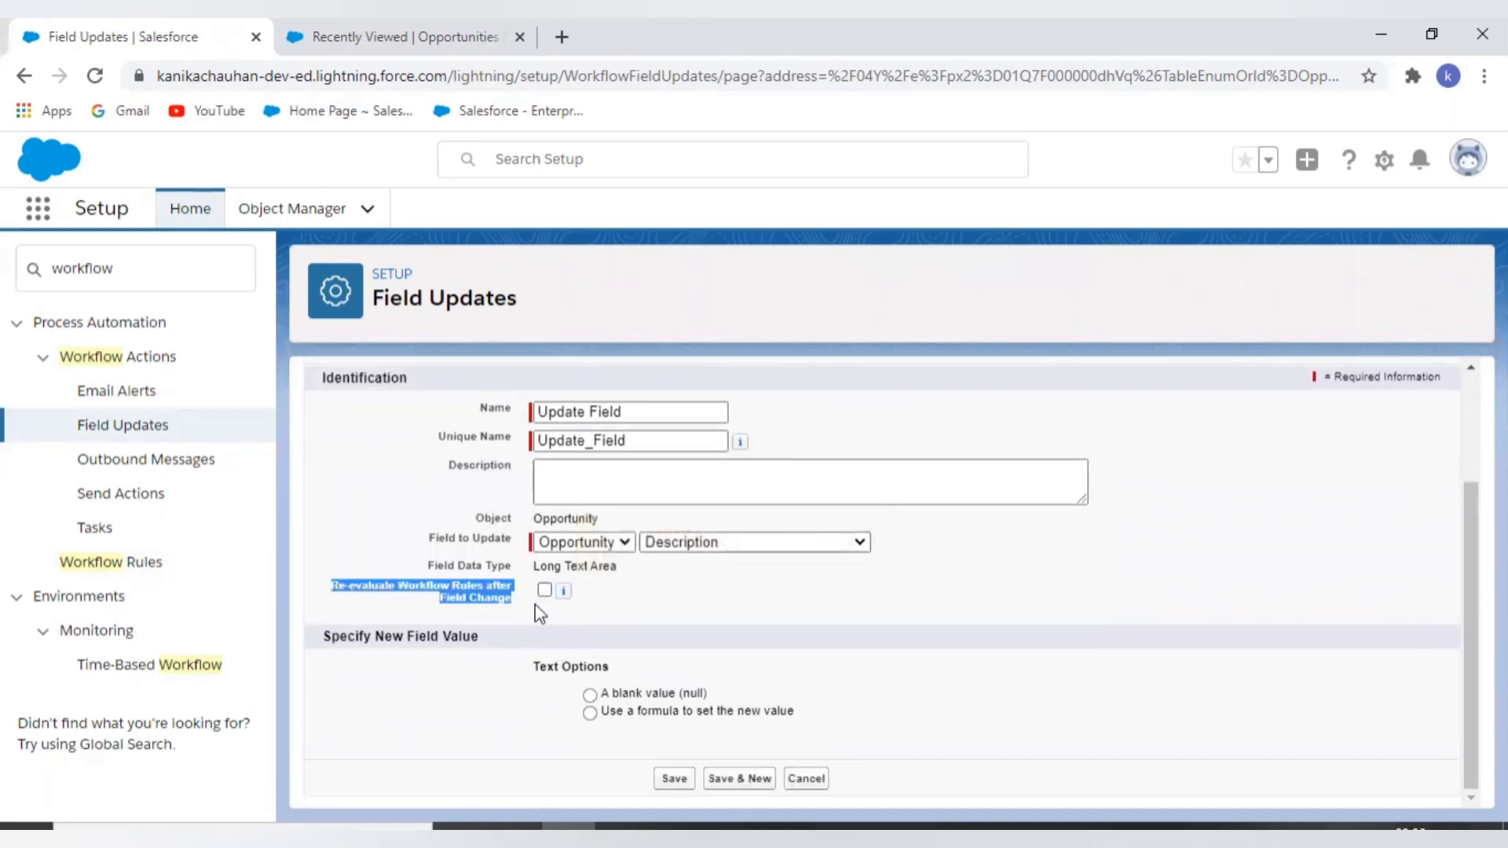
pyautogui.moveTo(560, 599)
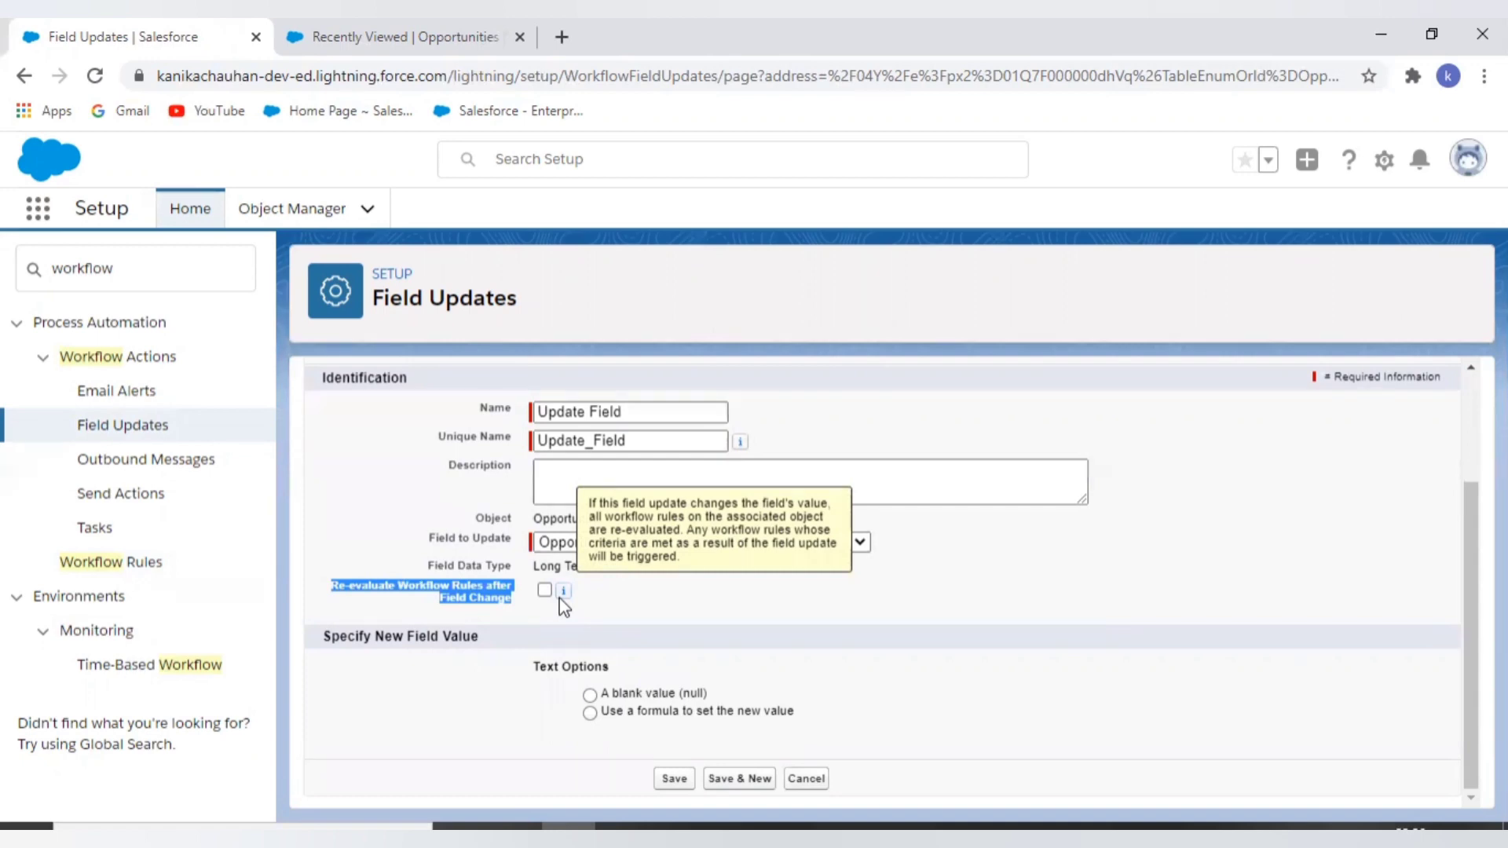
pyautogui.click(561, 595)
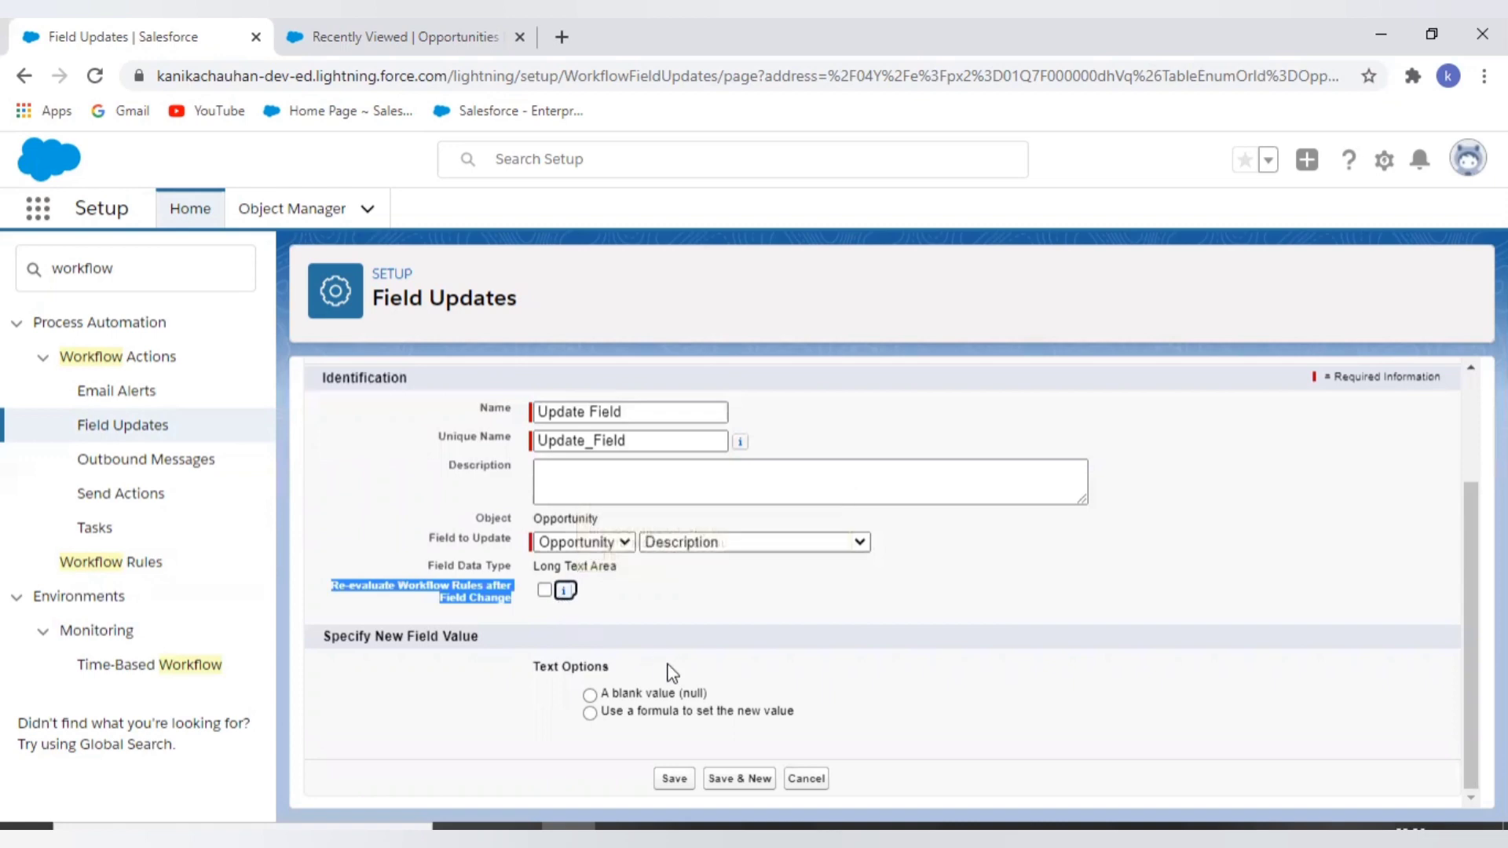
pyautogui.click(600, 716)
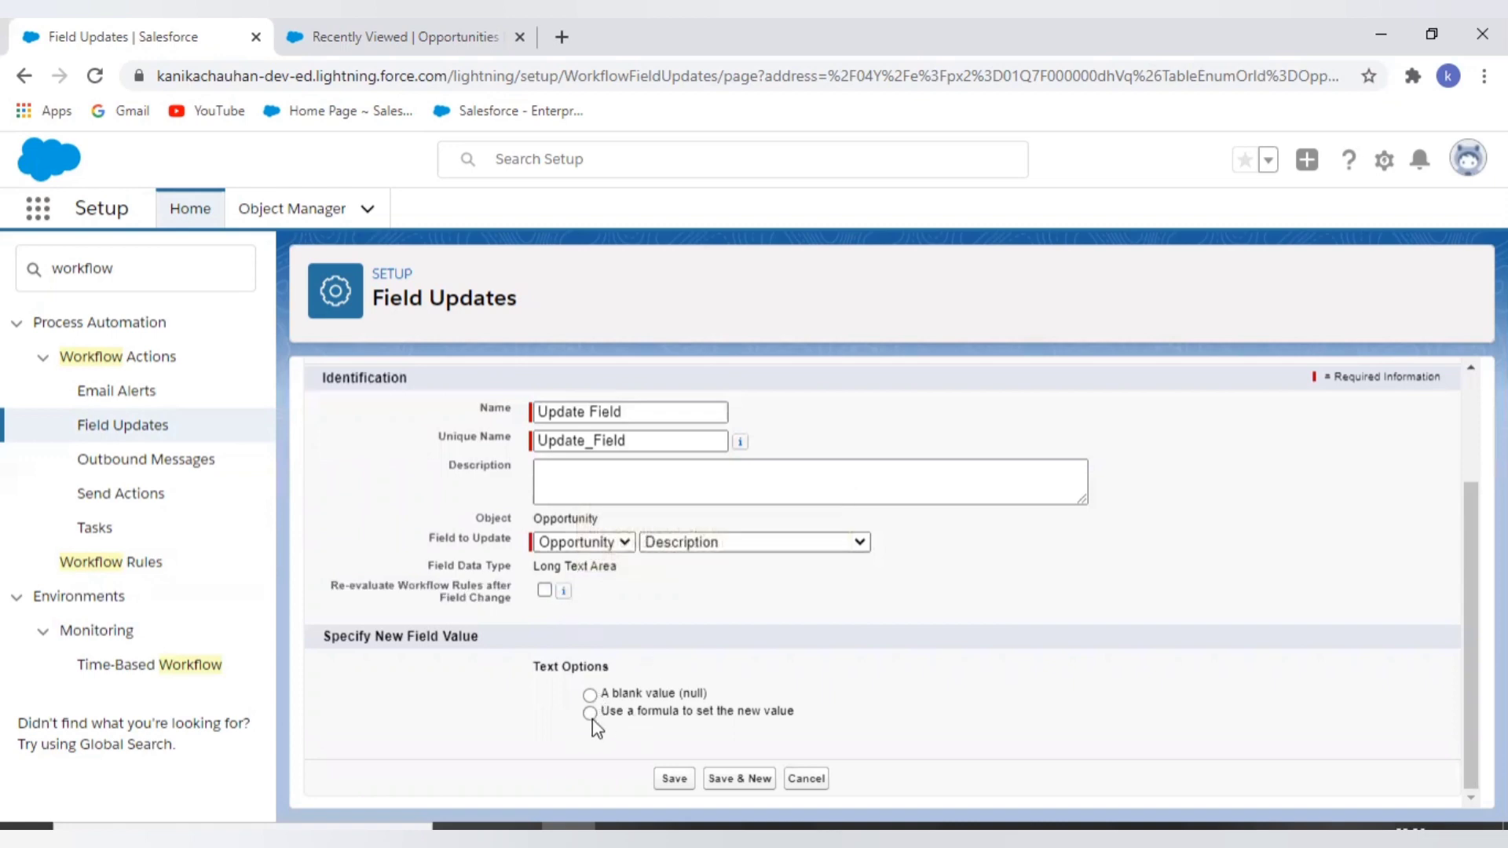
# - Set the new value by formula to 'Value Updated' and save the field update
pyautogui.click(590, 713)
pyautogui.scroll(-1, 614, 704)
pyautogui.click(640, 693)
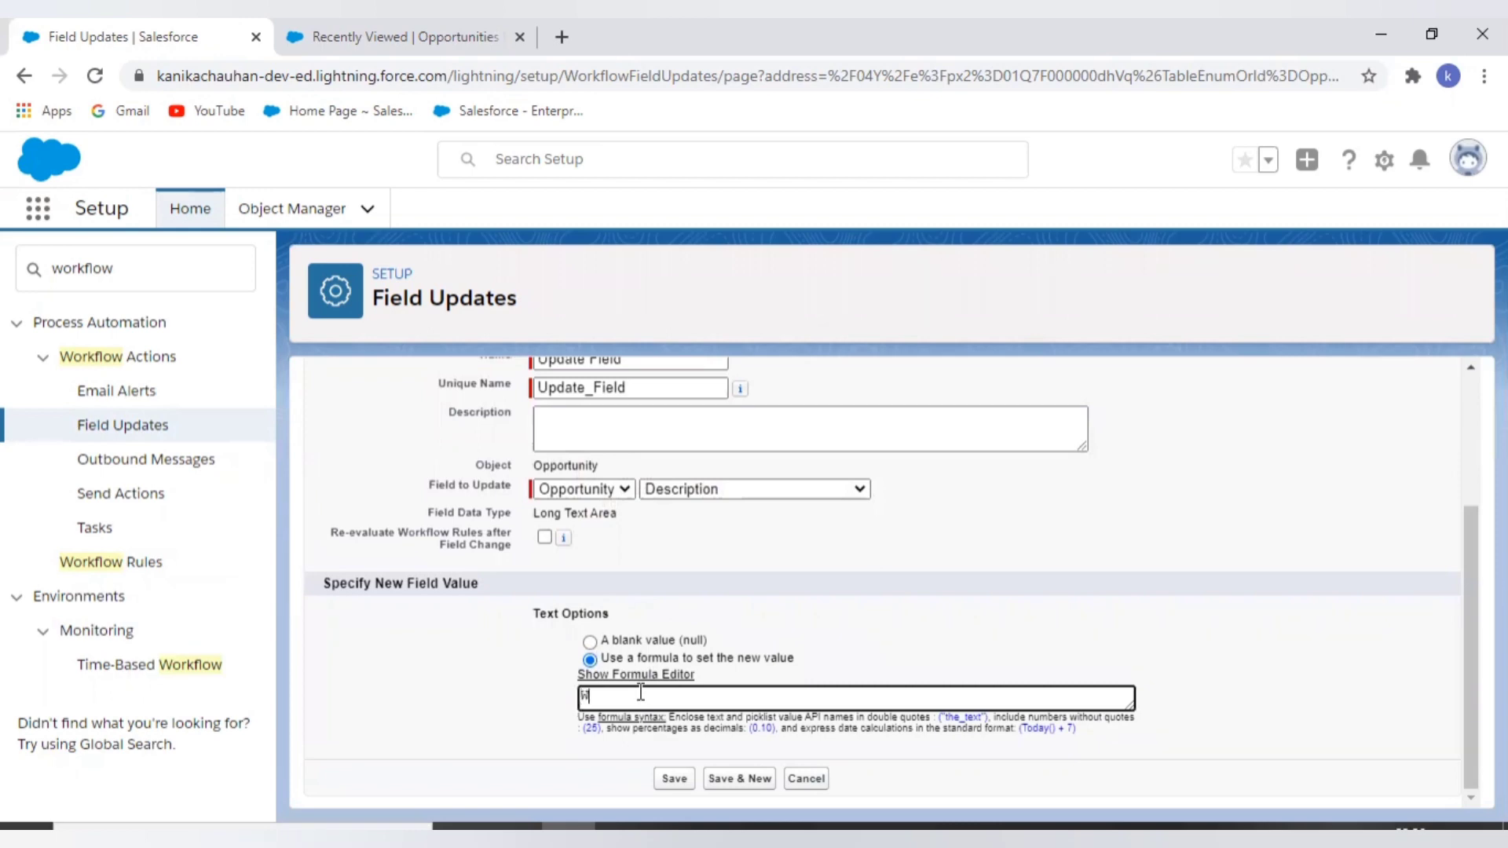
pyautogui.click(636, 674)
pyautogui.write('Value Updated')
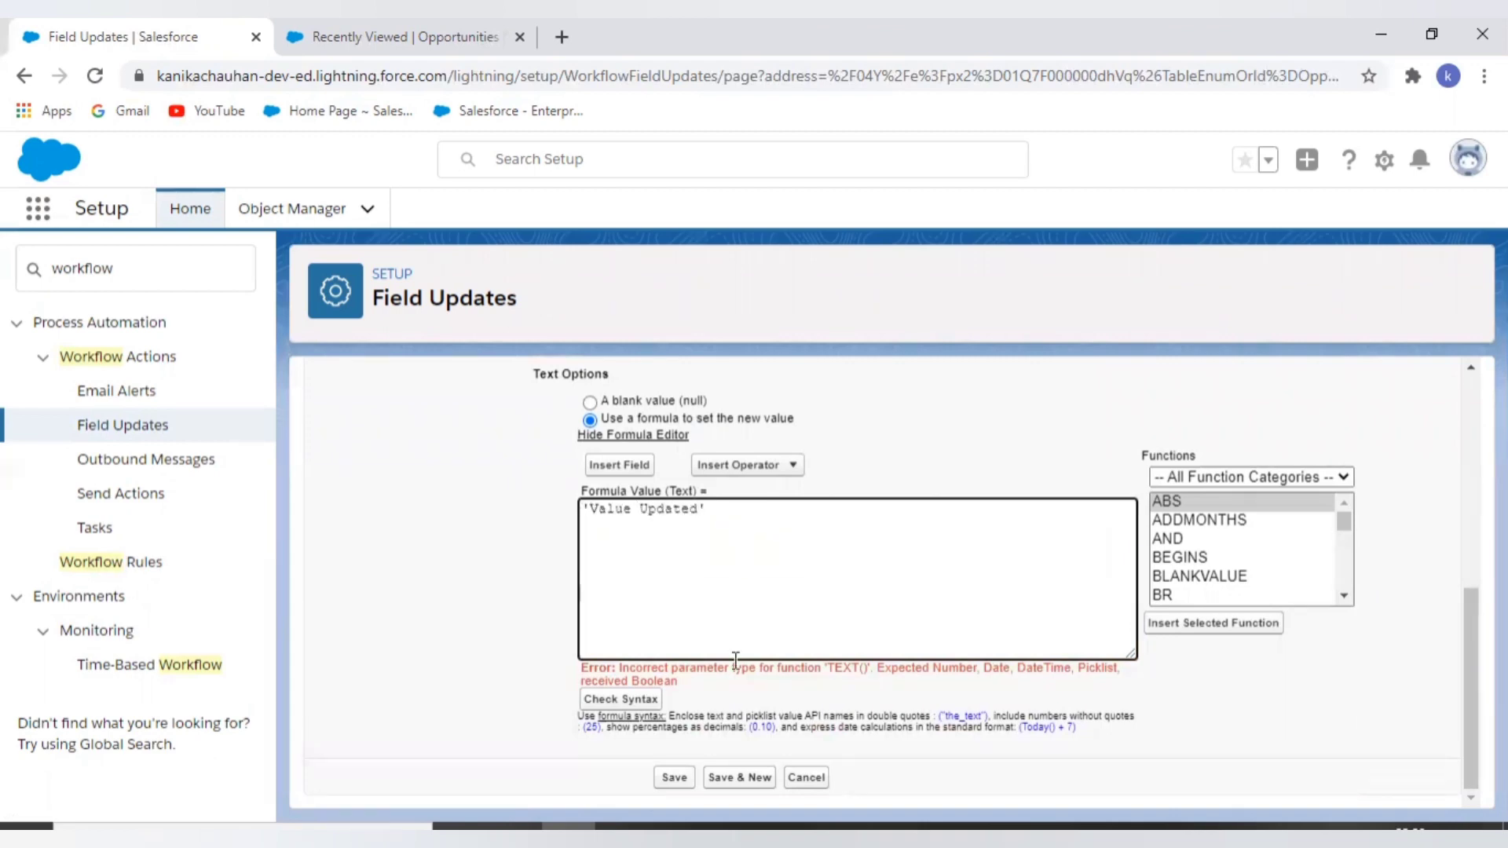
pyautogui.click(672, 783)
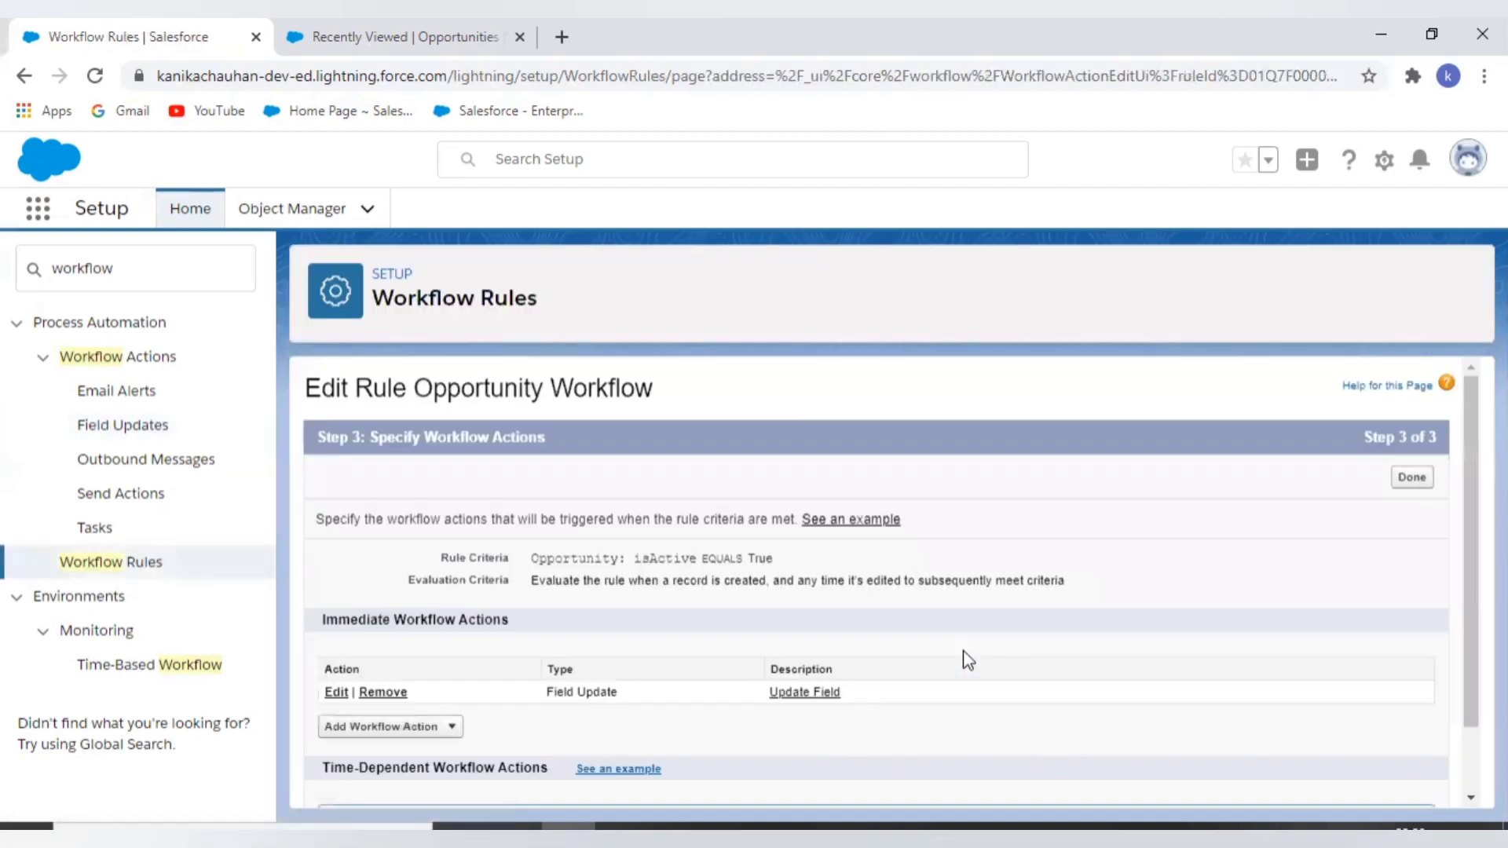
# - Finish editing the Opportunity Workflow rule's workflow actions
pyautogui.scroll(-3, 968, 659)
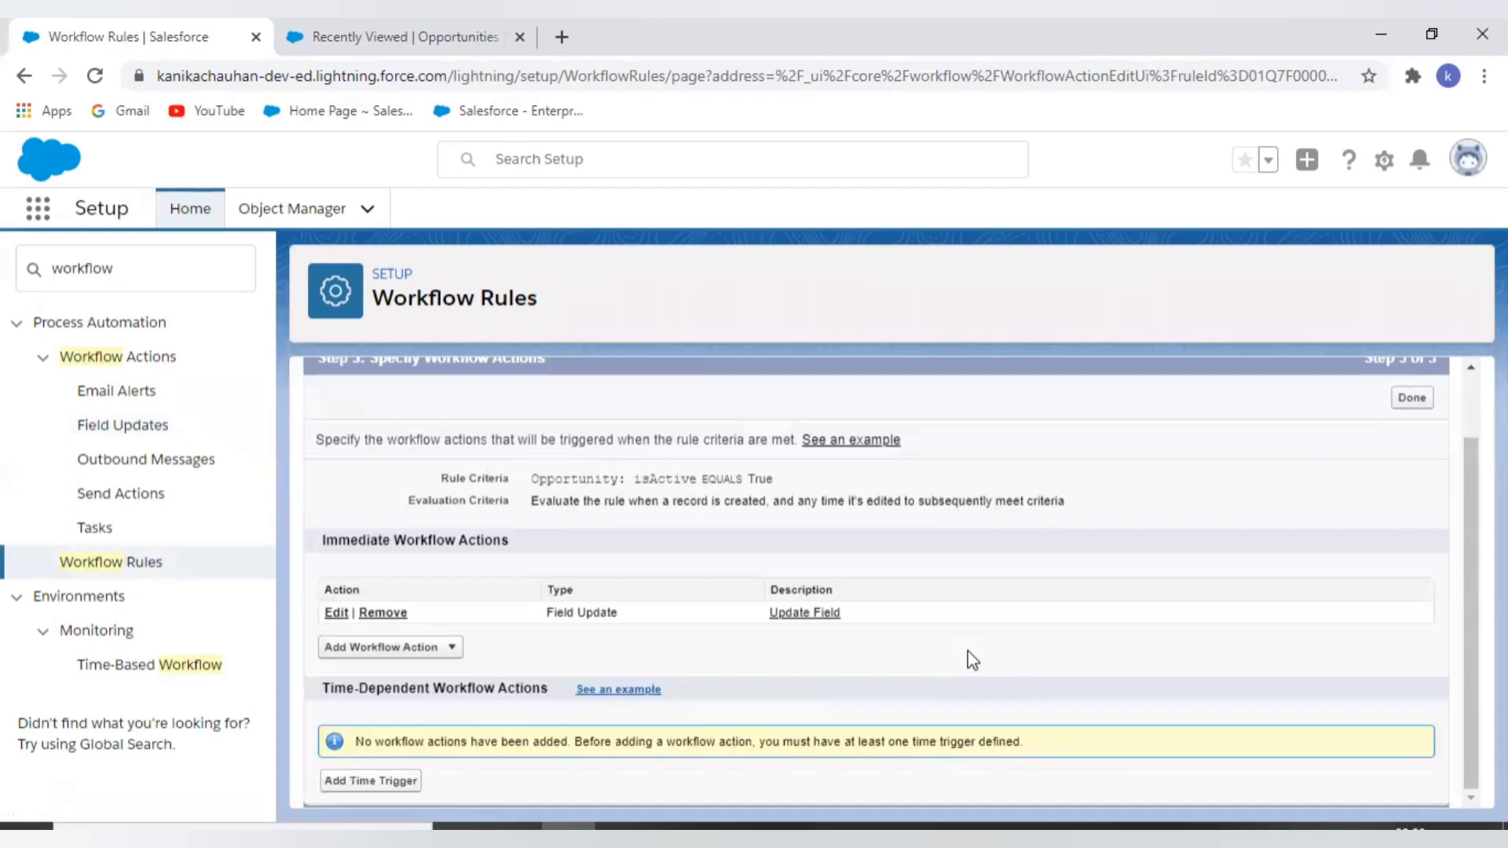
pyautogui.moveTo(326, 691); pyautogui.dragTo(530, 693)
pyautogui.click(652, 703)
pyautogui.scroll(2, 1060, 674)
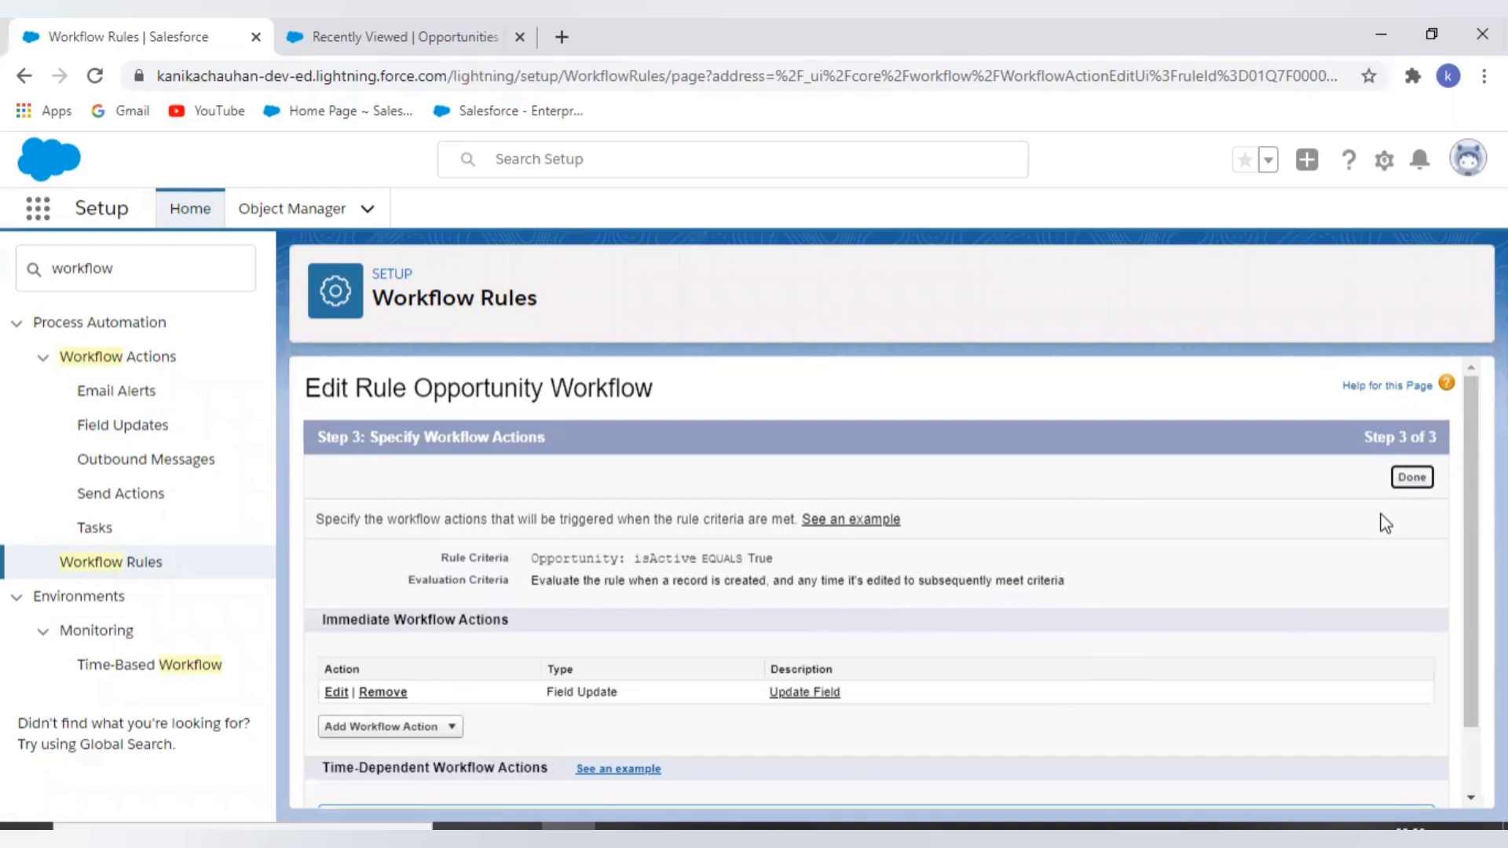
pyautogui.click(1410, 479)
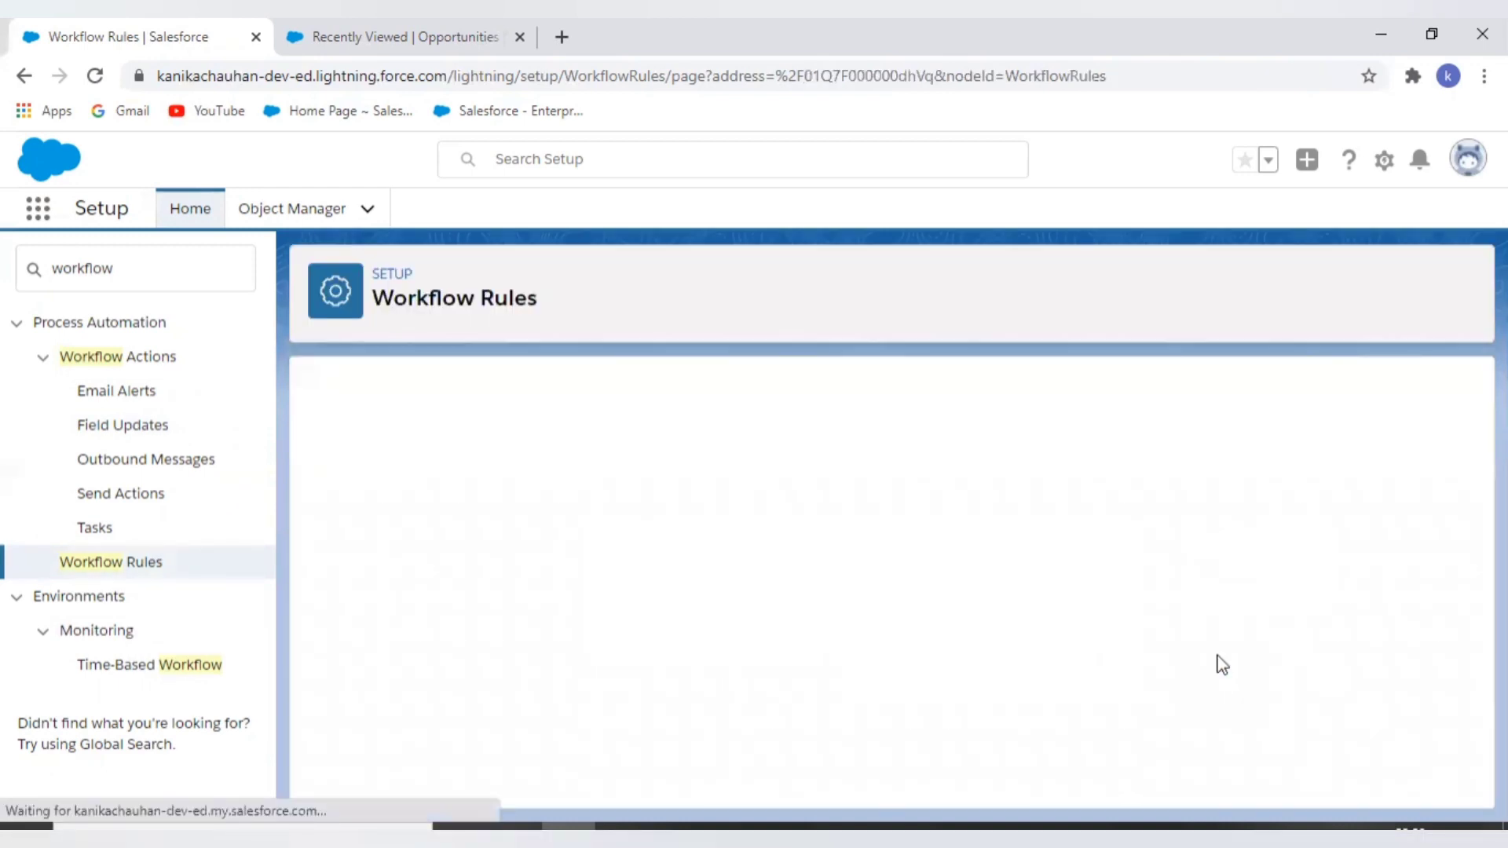
# - Review the Opportunity Workflow rule's details and activate it
pyautogui.scroll(-2, 1220, 664)
pyautogui.scroll(2, 1220, 664)
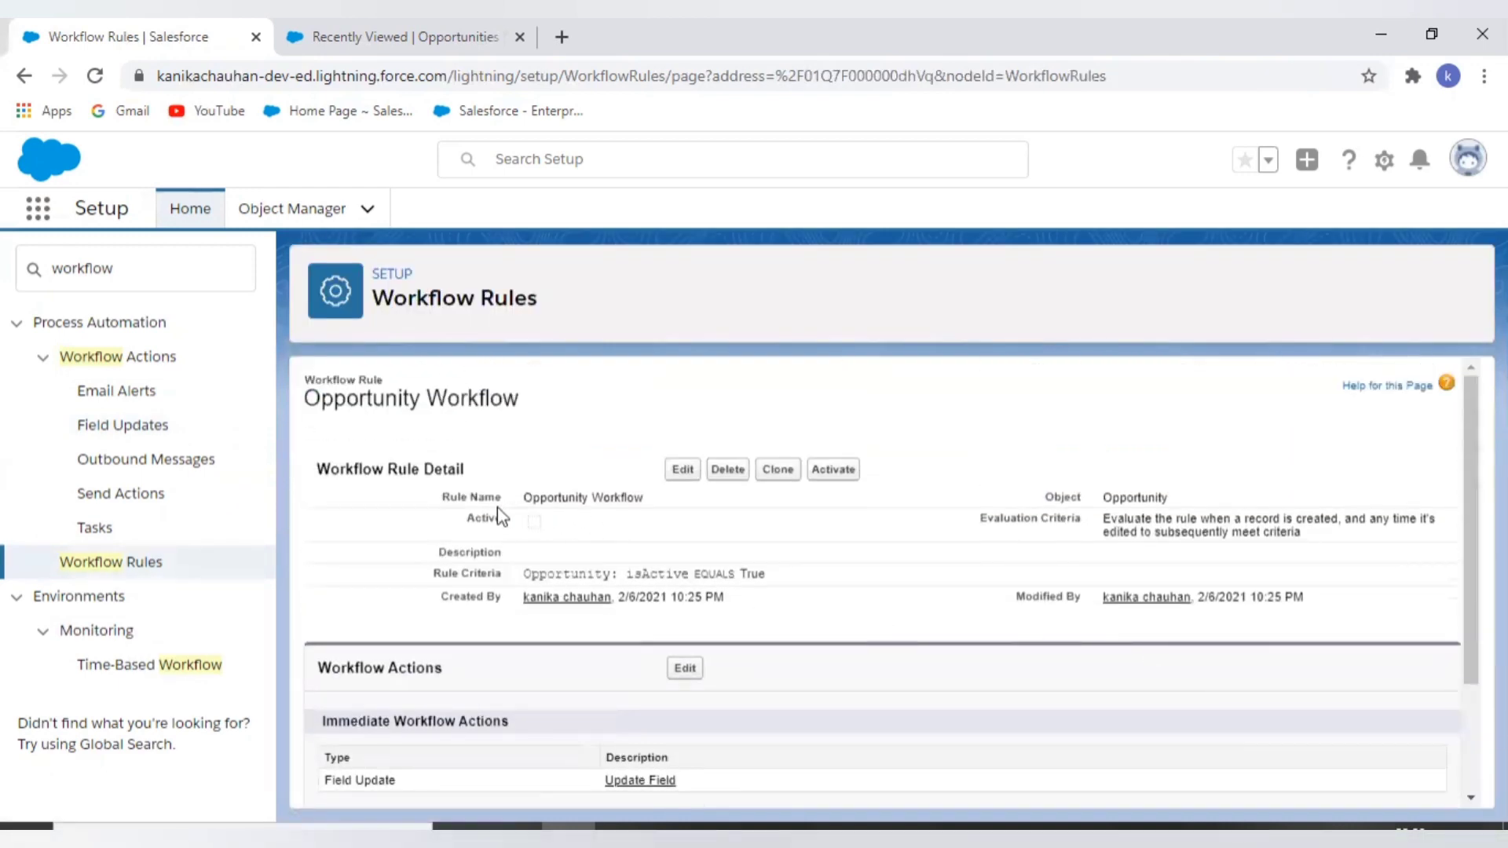
pyautogui.moveTo(511, 500); pyautogui.dragTo(629, 498)
pyautogui.tripleClick(1112, 520)
pyautogui.click(507, 629)
pyautogui.moveTo(511, 588); pyautogui.dragTo(798, 575)
pyautogui.scroll(-2, 799, 576)
pyautogui.moveTo(342, 628); pyautogui.dragTo(769, 637)
pyautogui.click(765, 629)
pyautogui.scroll(2, 815, 503)
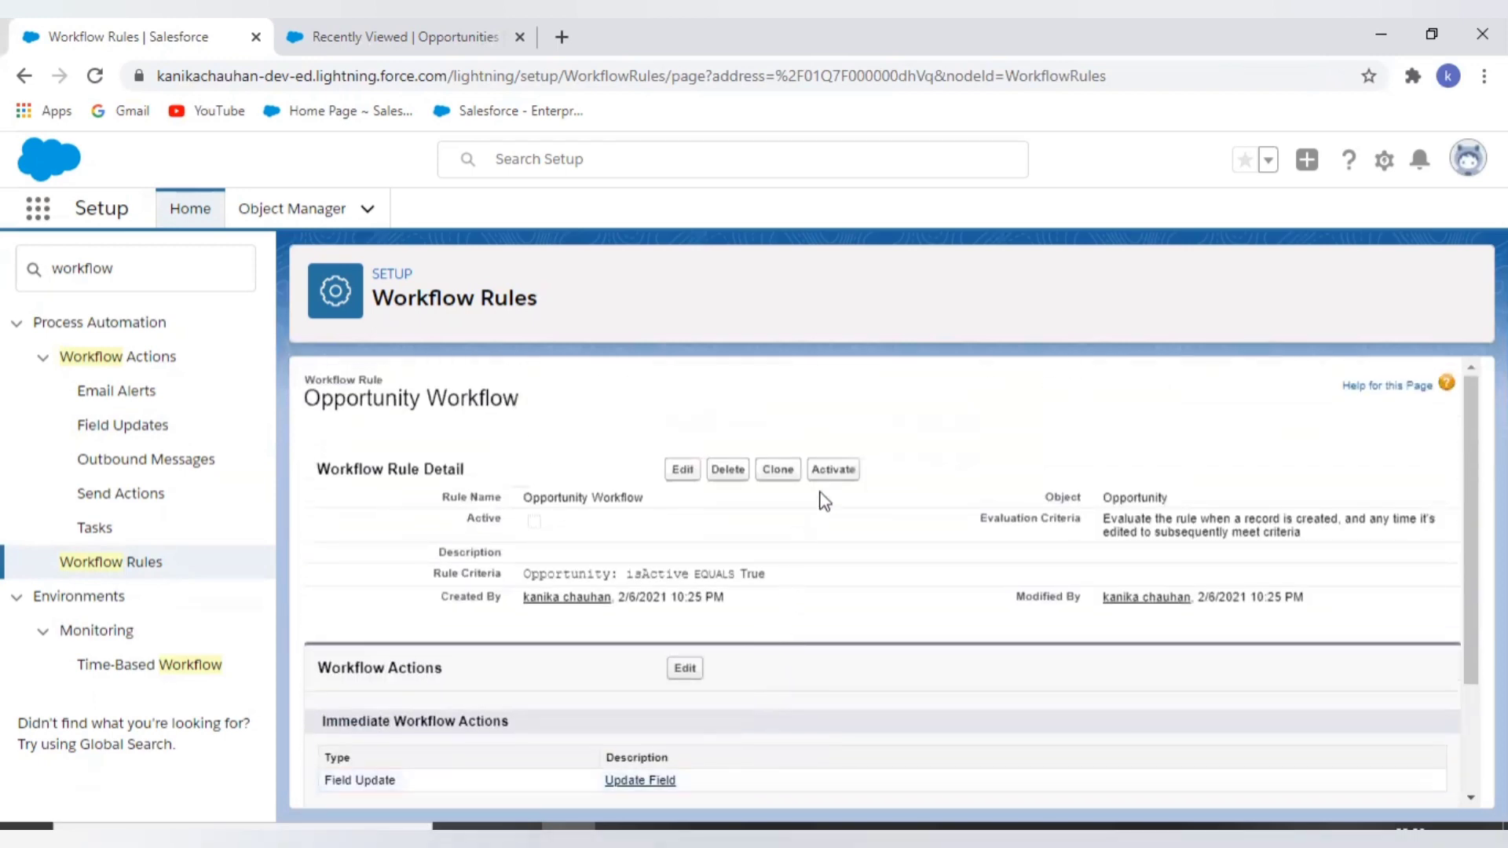
pyautogui.click(834, 469)
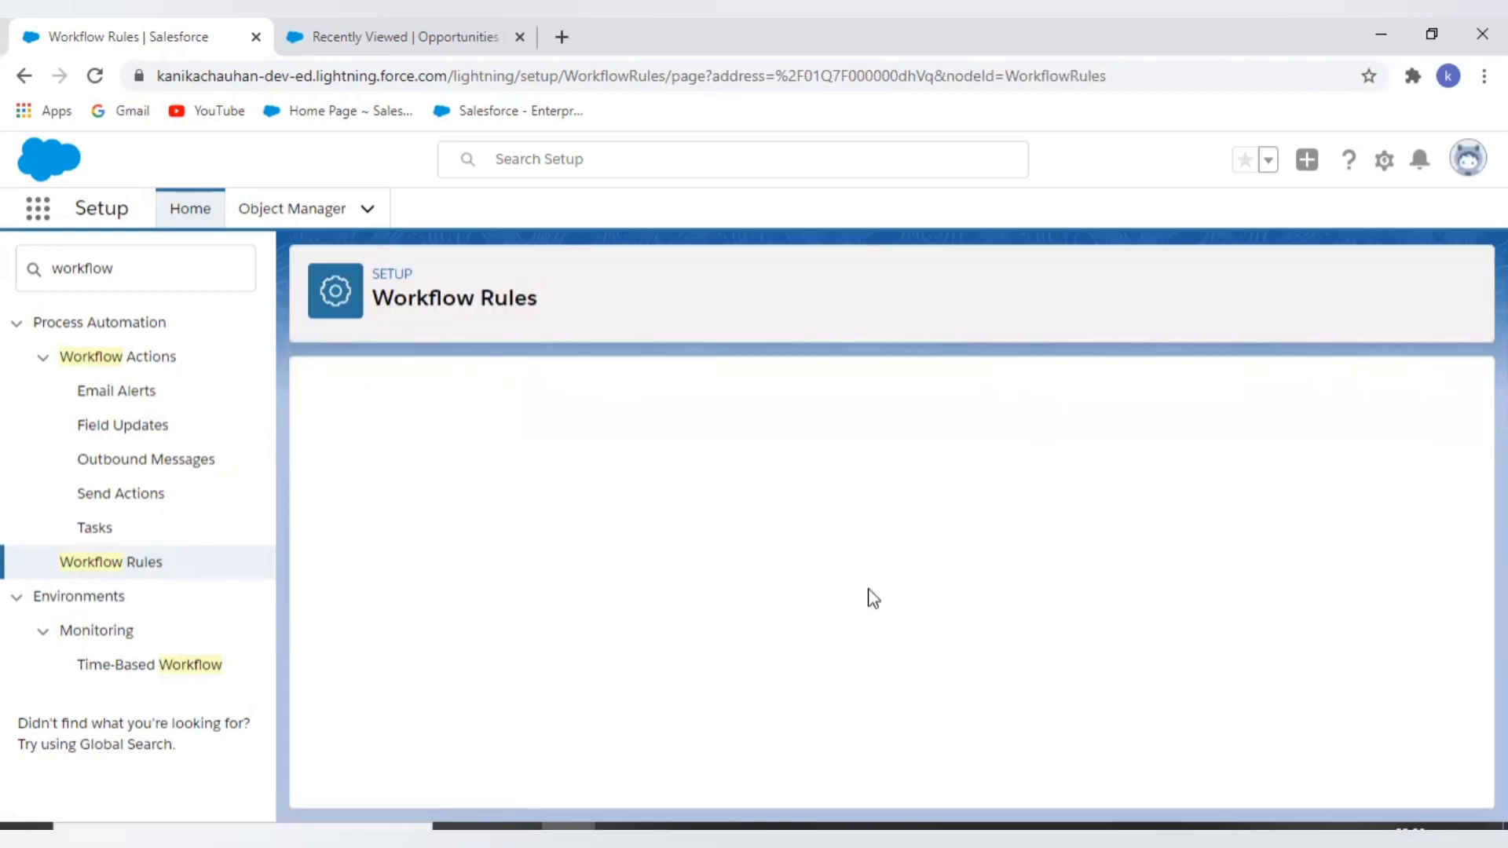
pyautogui.scroll(-2, 869, 599)
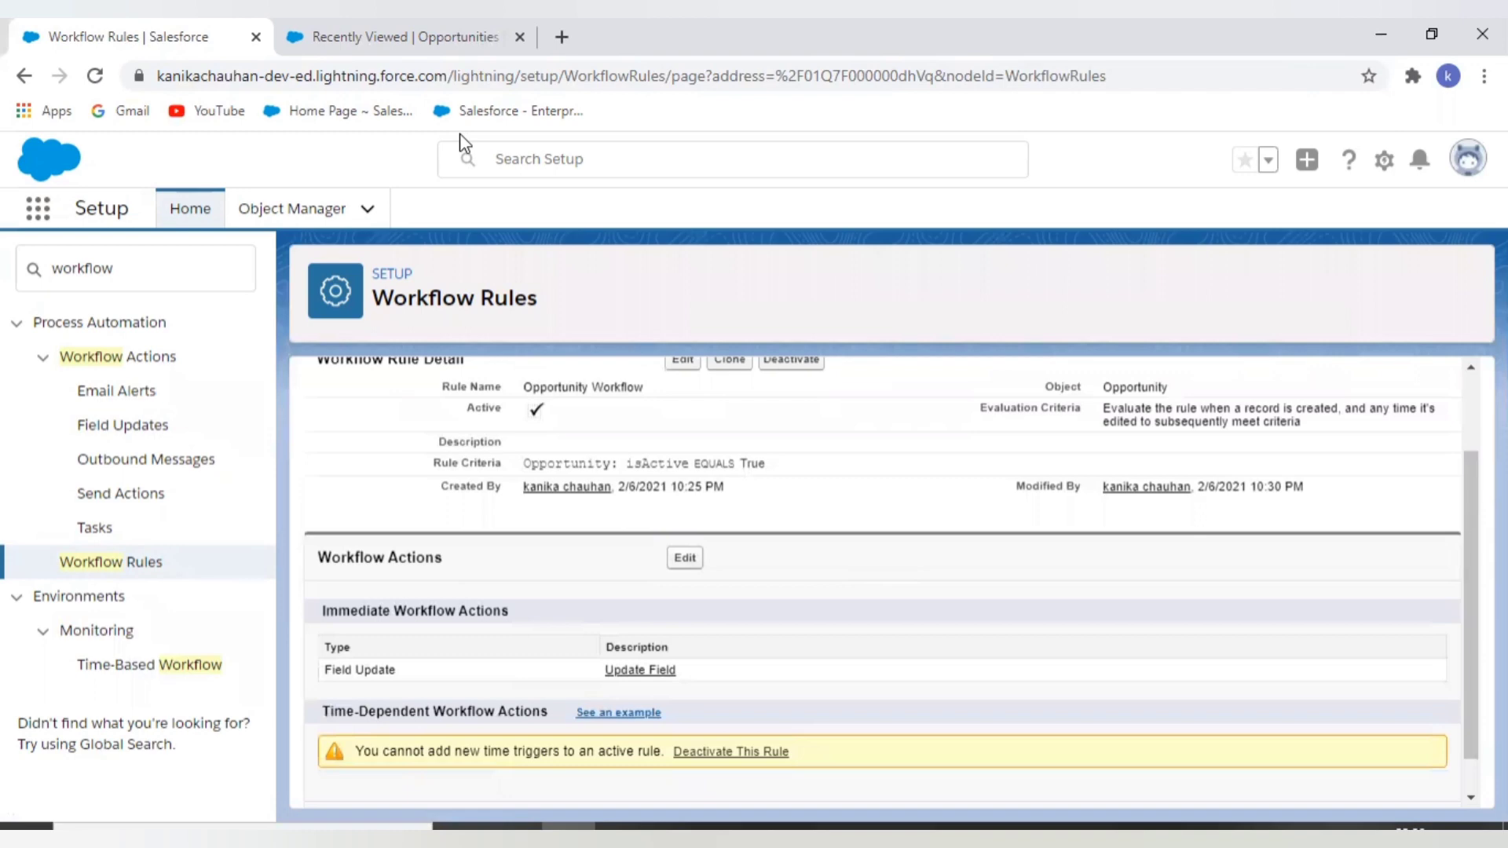
pyautogui.click(471, 35)
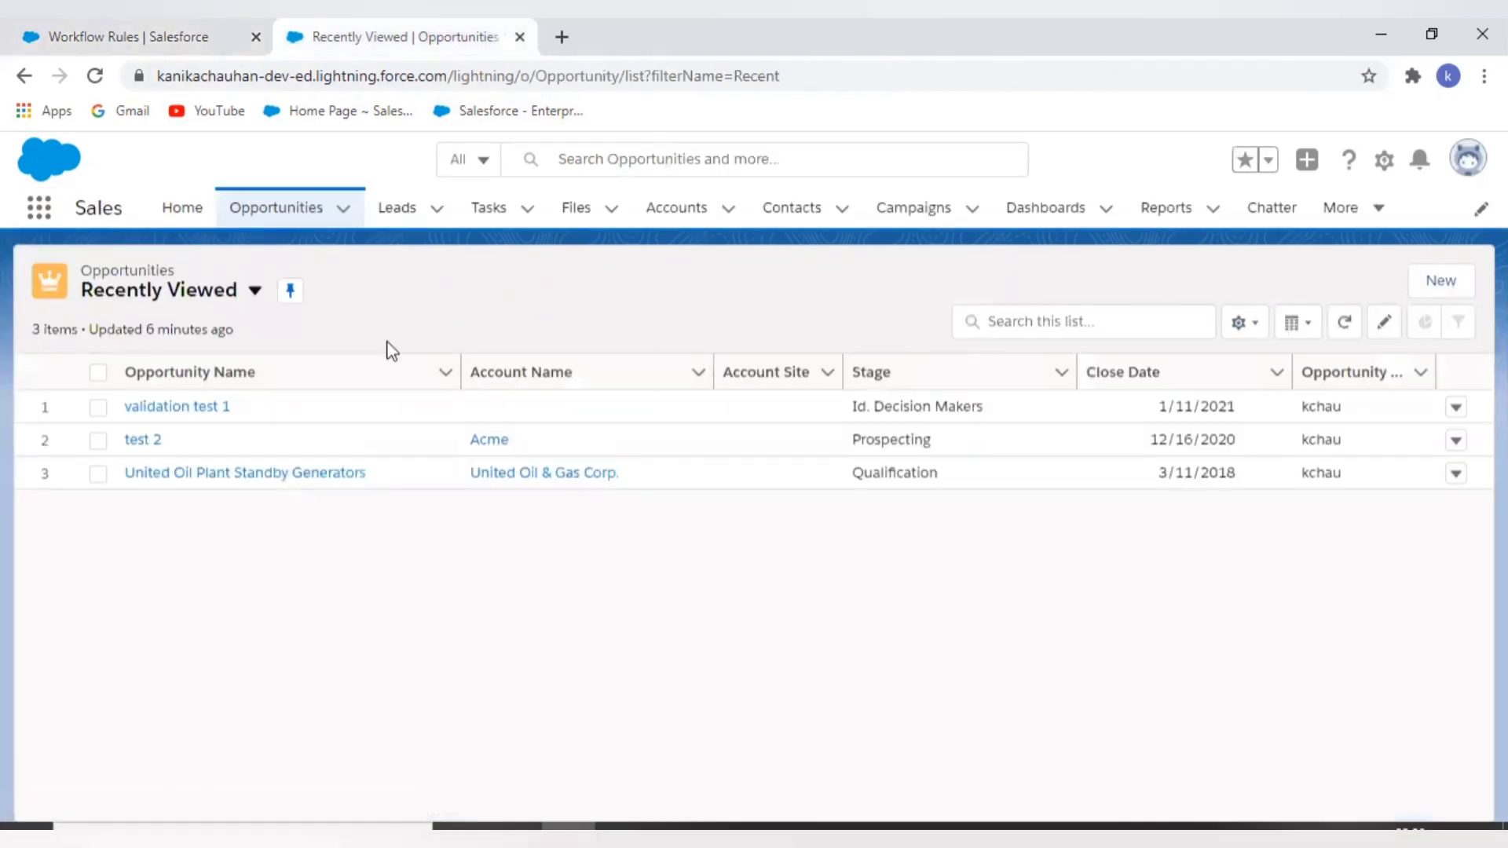
# - Open the 'validation test 1' opportunity's Details
pyautogui.click(327, 471)
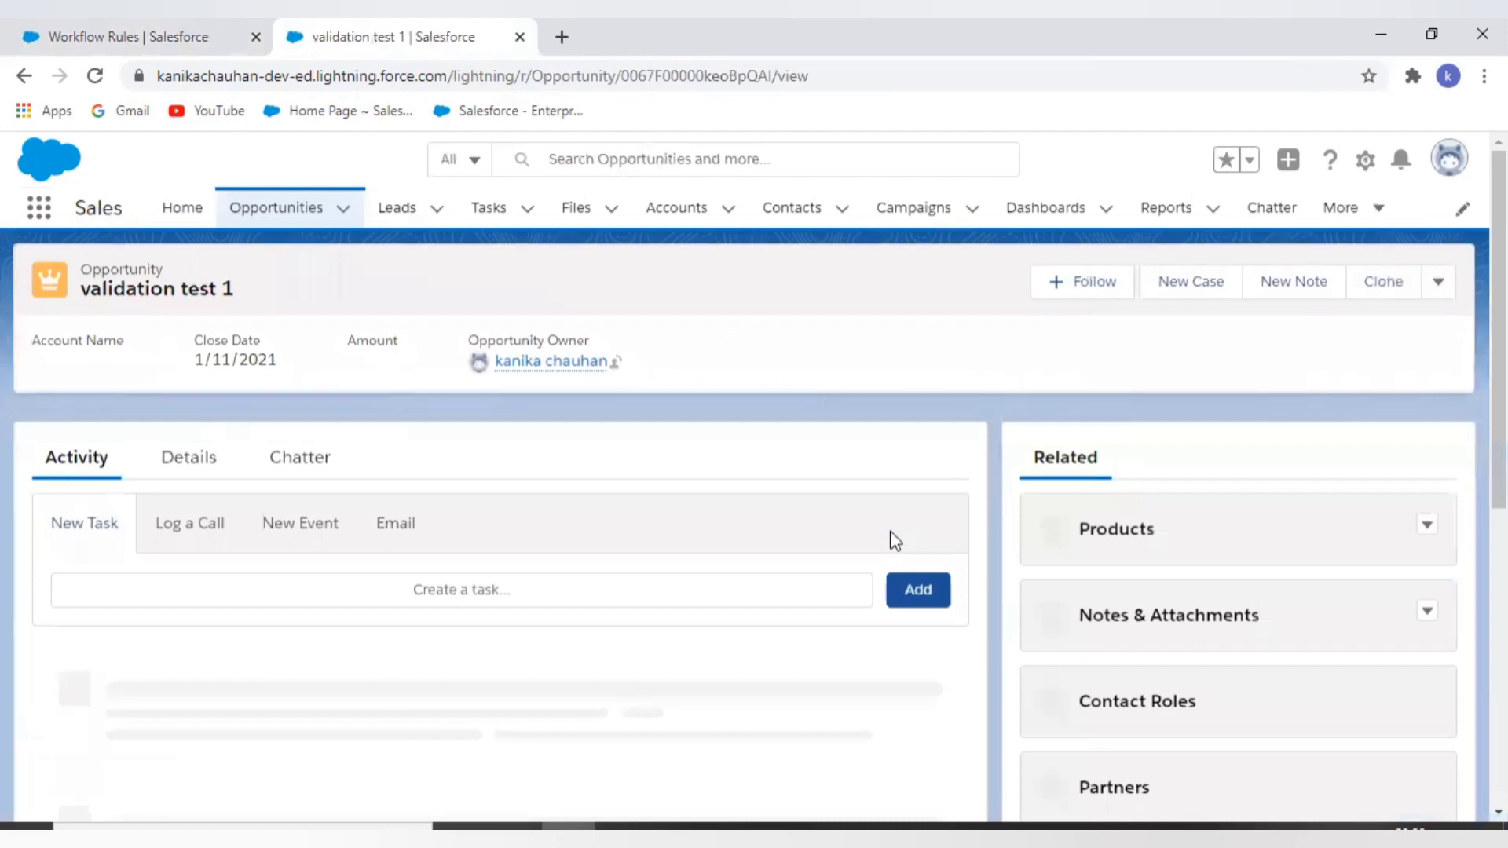
pyautogui.click(192, 461)
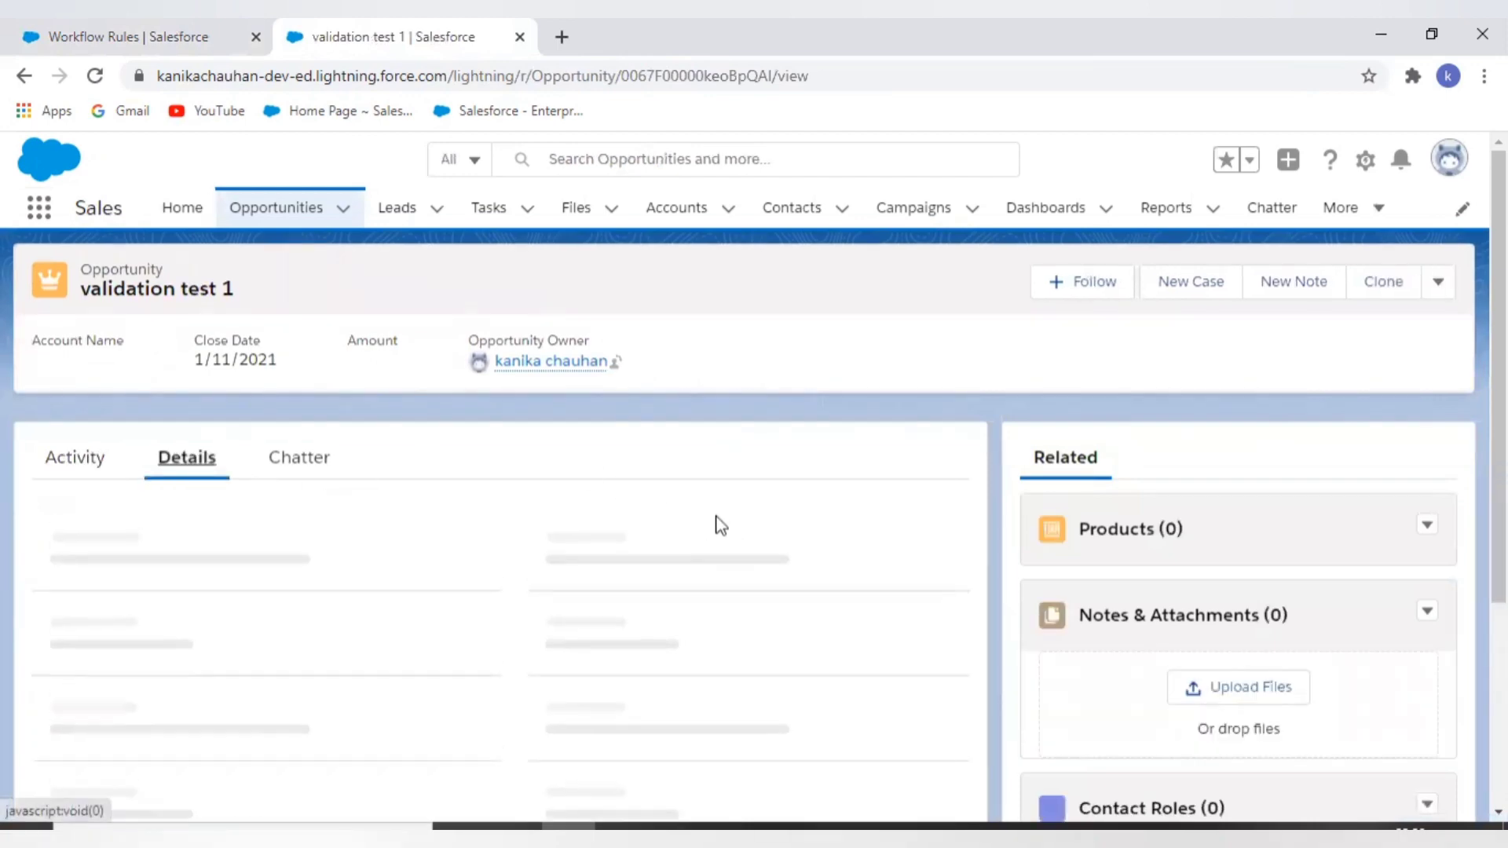
pyautogui.scroll(-2, 720, 525)
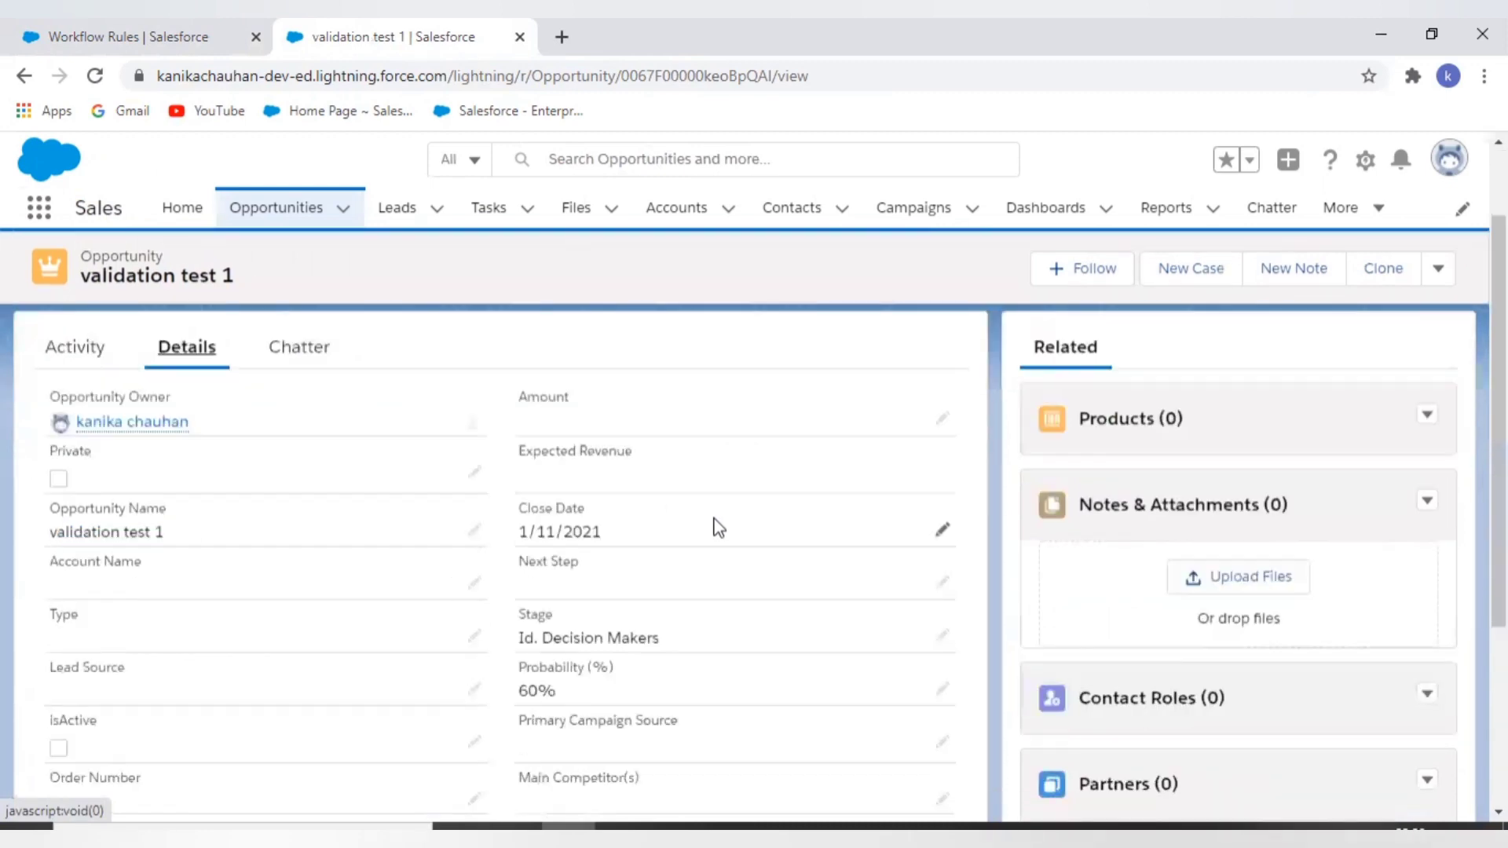
pyautogui.scroll(-4, 716, 526)
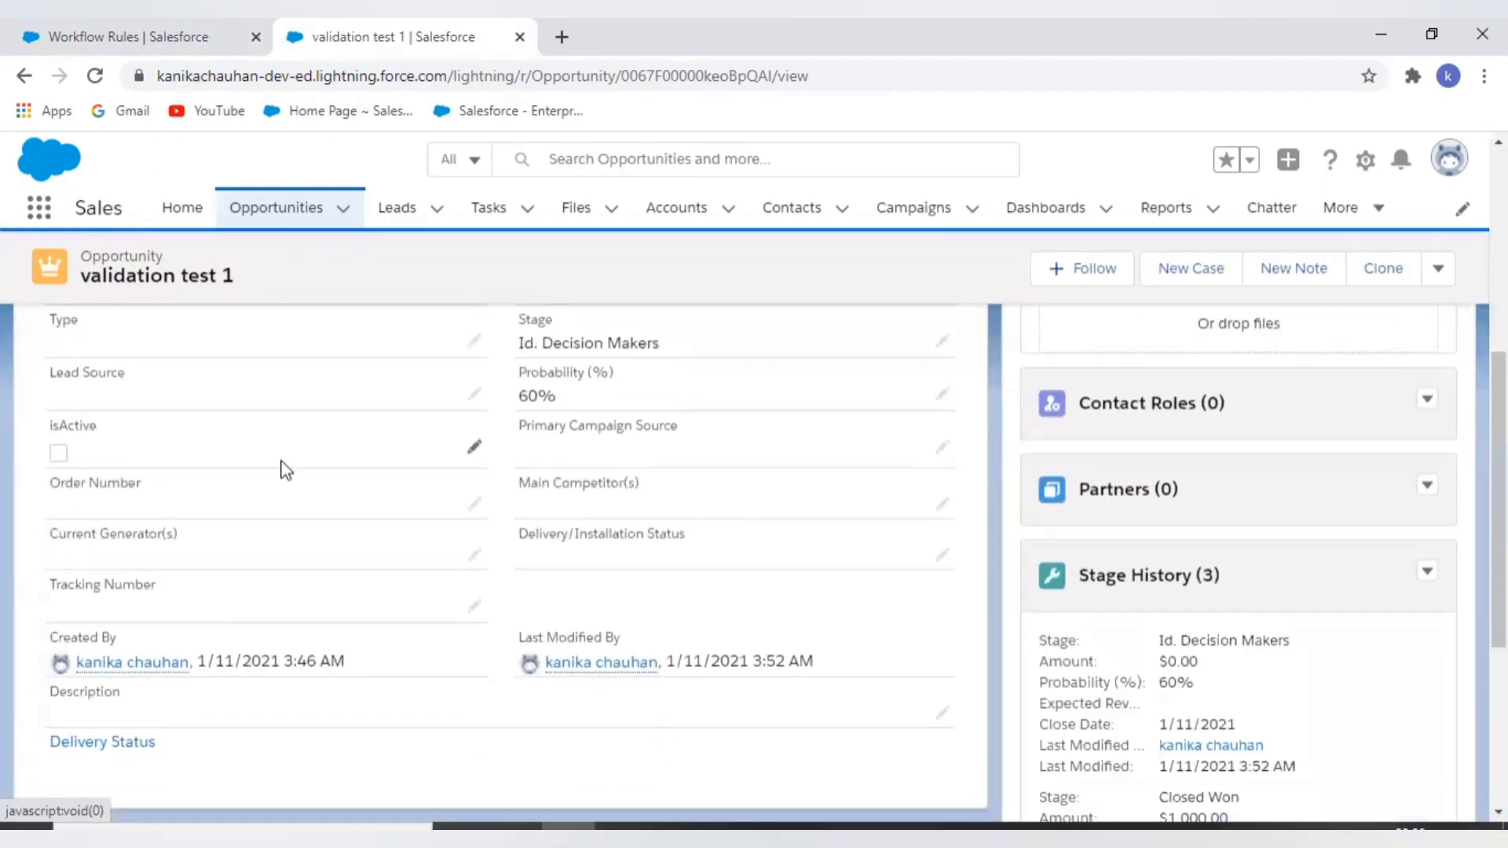
# - Tick the isActive checkbox and save the record
pyautogui.click(474, 447)
pyautogui.click(67, 460)
pyautogui.scroll(-3, 482, 592)
pyautogui.scroll(2, 470, 581)
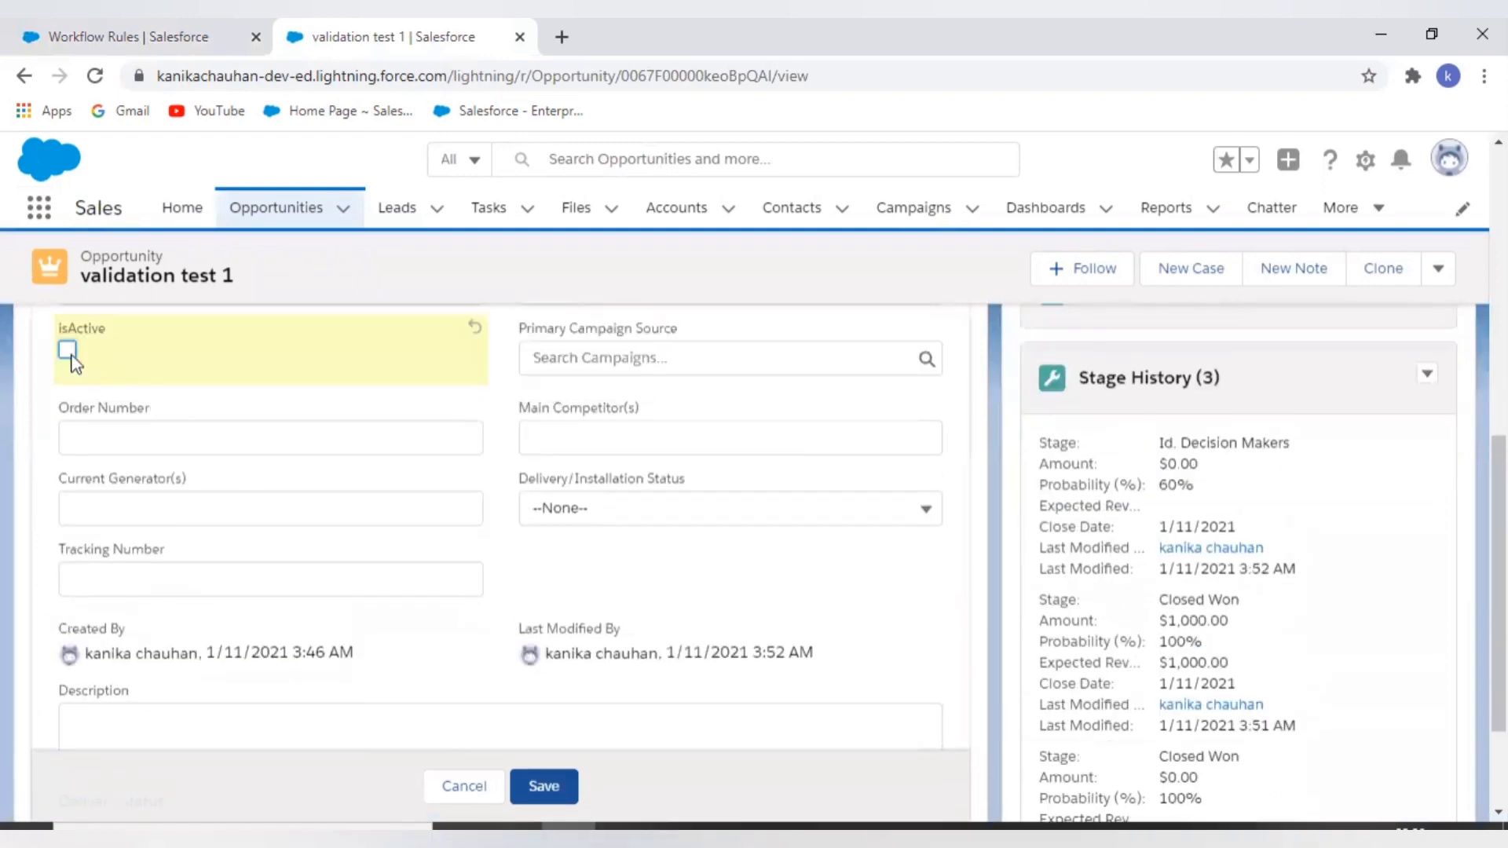
pyautogui.scroll(2, 367, 542)
pyautogui.scroll(-4, 415, 583)
pyautogui.click(546, 778)
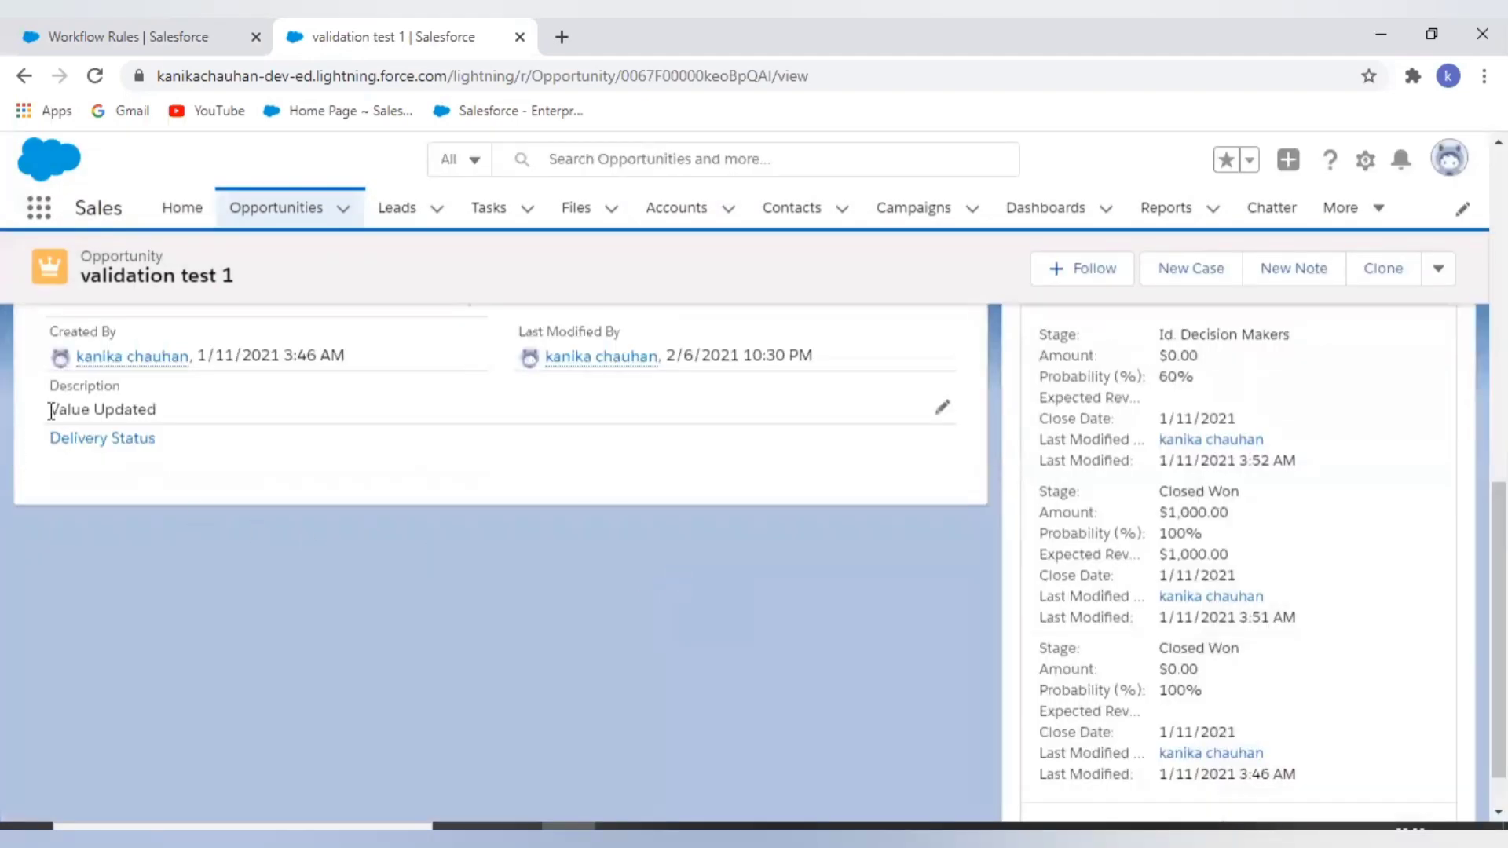
# - Delete 'Value Updated' from the Description field and save the opportunity
pyautogui.moveTo(51, 410); pyautogui.dragTo(249, 425)
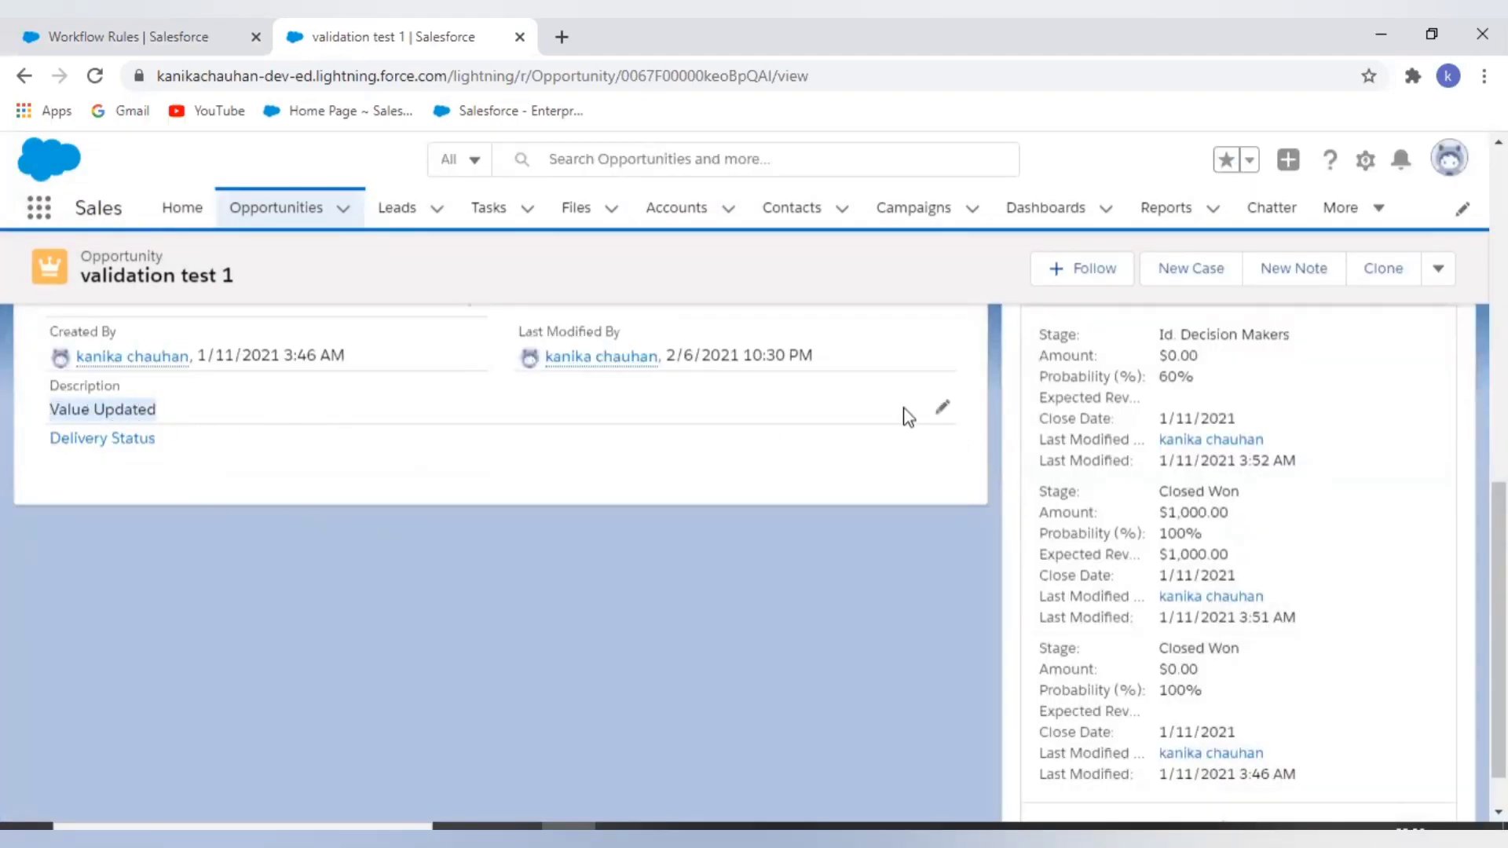
pyautogui.doubleClick(909, 461)
pyautogui.moveTo(310, 544); pyautogui.dragTo(47, 539)
pyautogui.press('BackSpace')
pyautogui.click(571, 718)
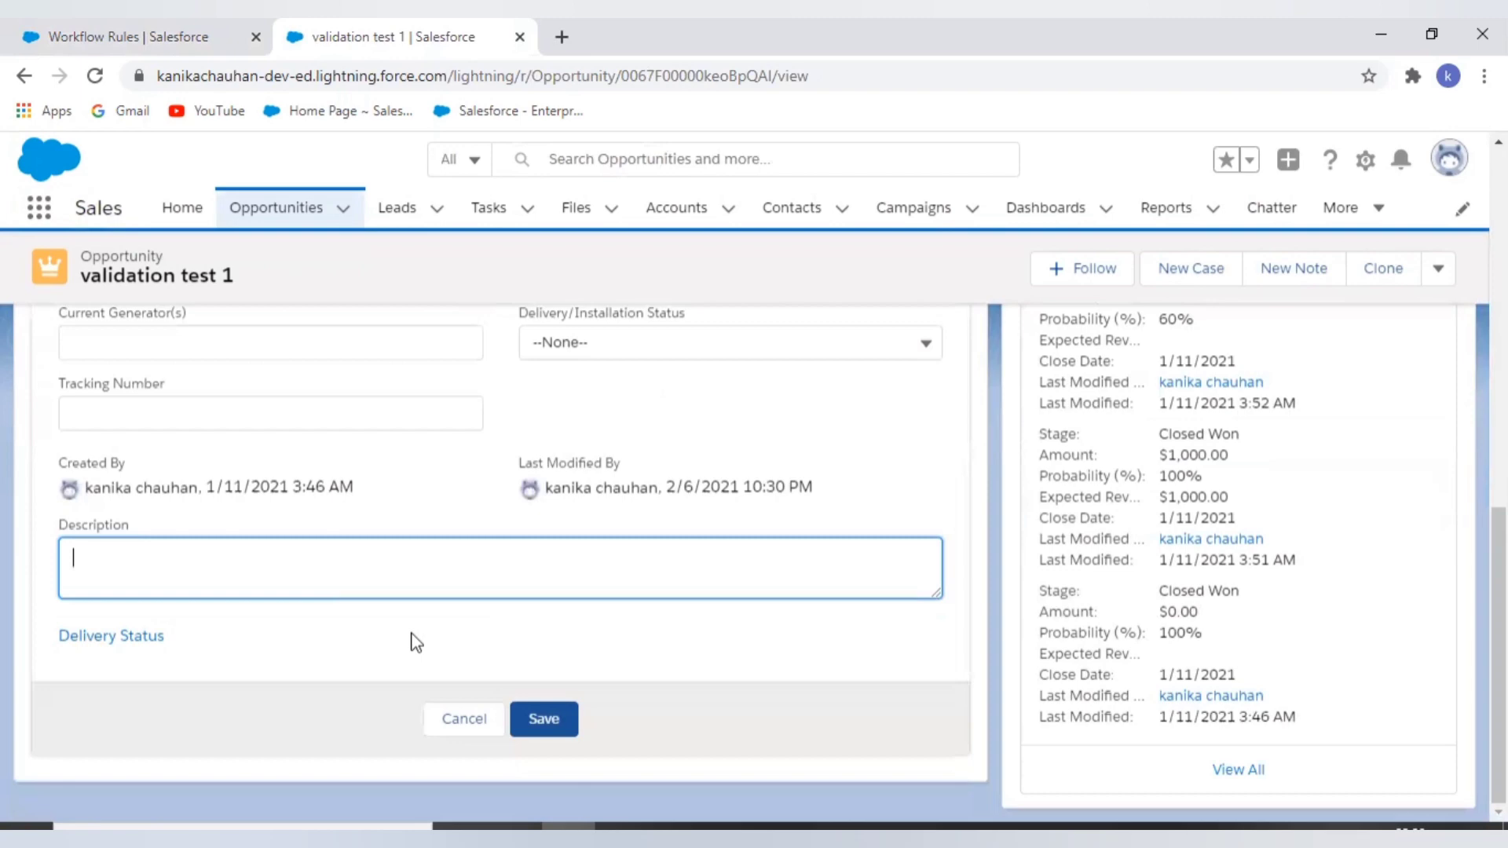
pyautogui.click(556, 721)
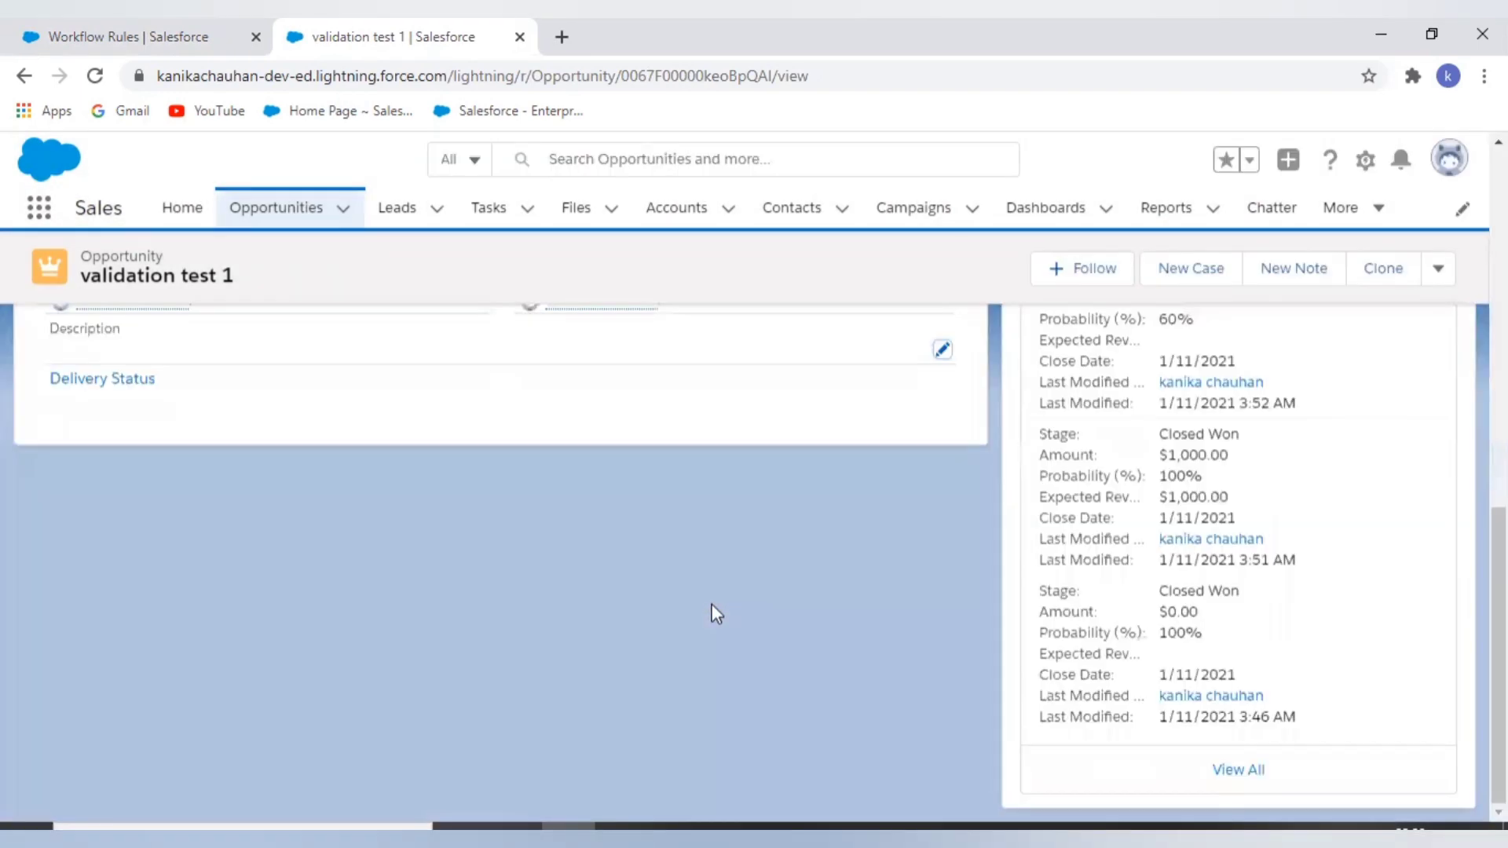
pyautogui.scroll(6, 707, 615)
pyautogui.scroll(-4, 118, 613)
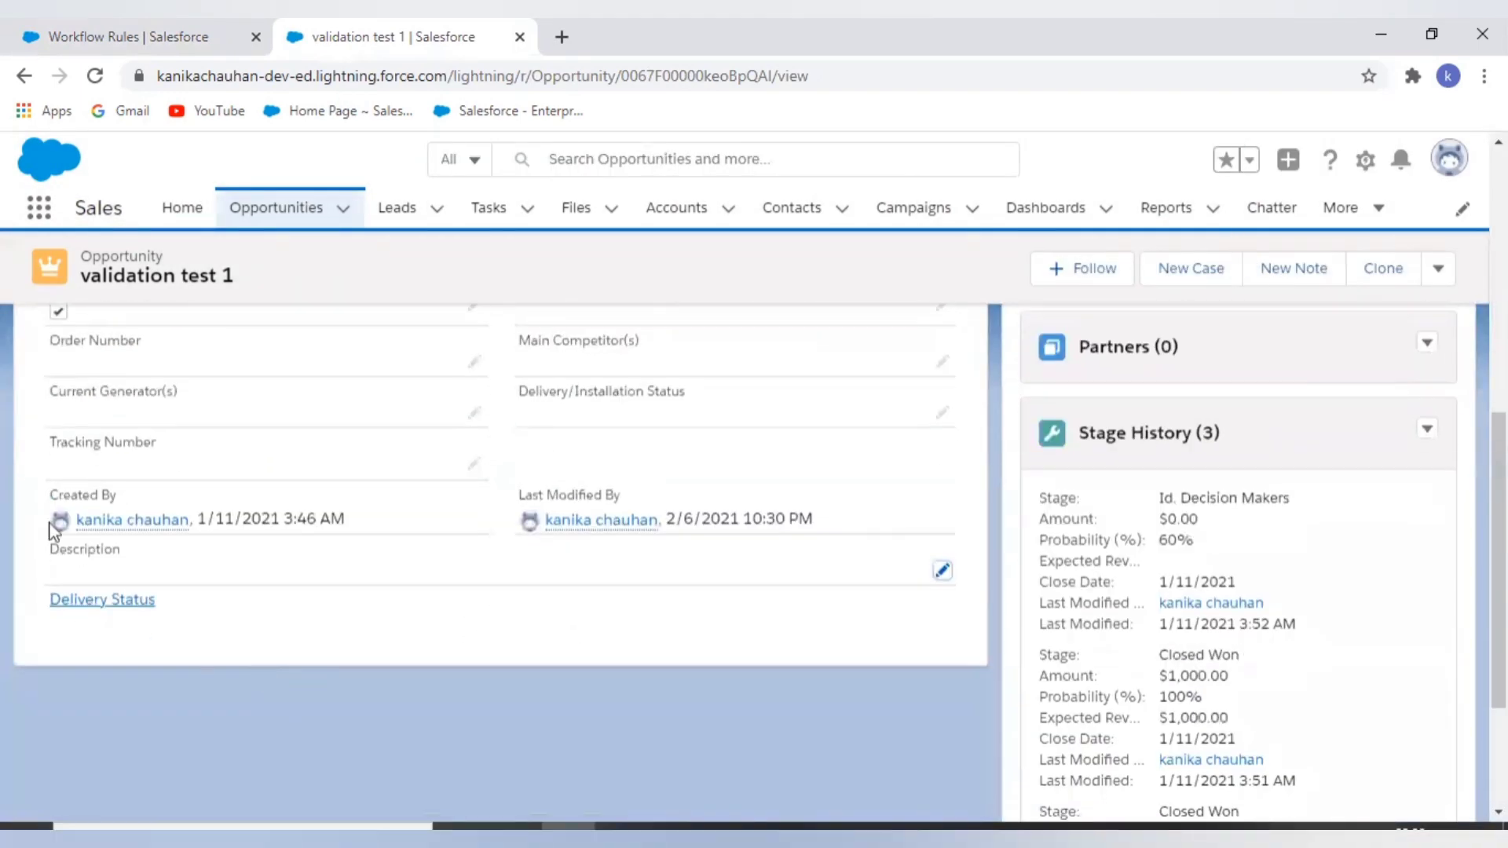
pyautogui.scroll(3, 233, 578)
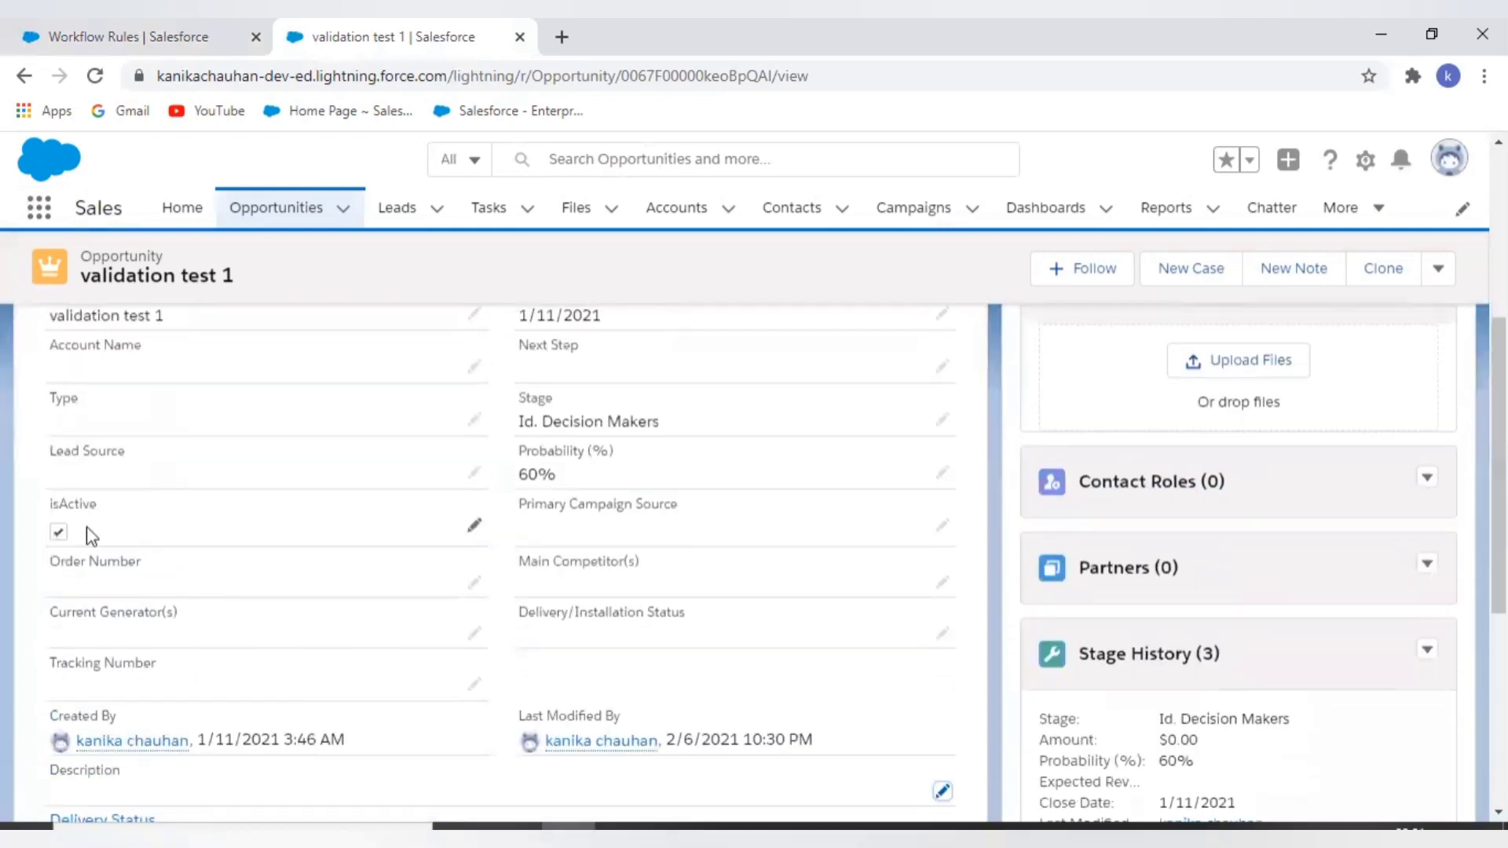
pyautogui.scroll(-2, 414, 715)
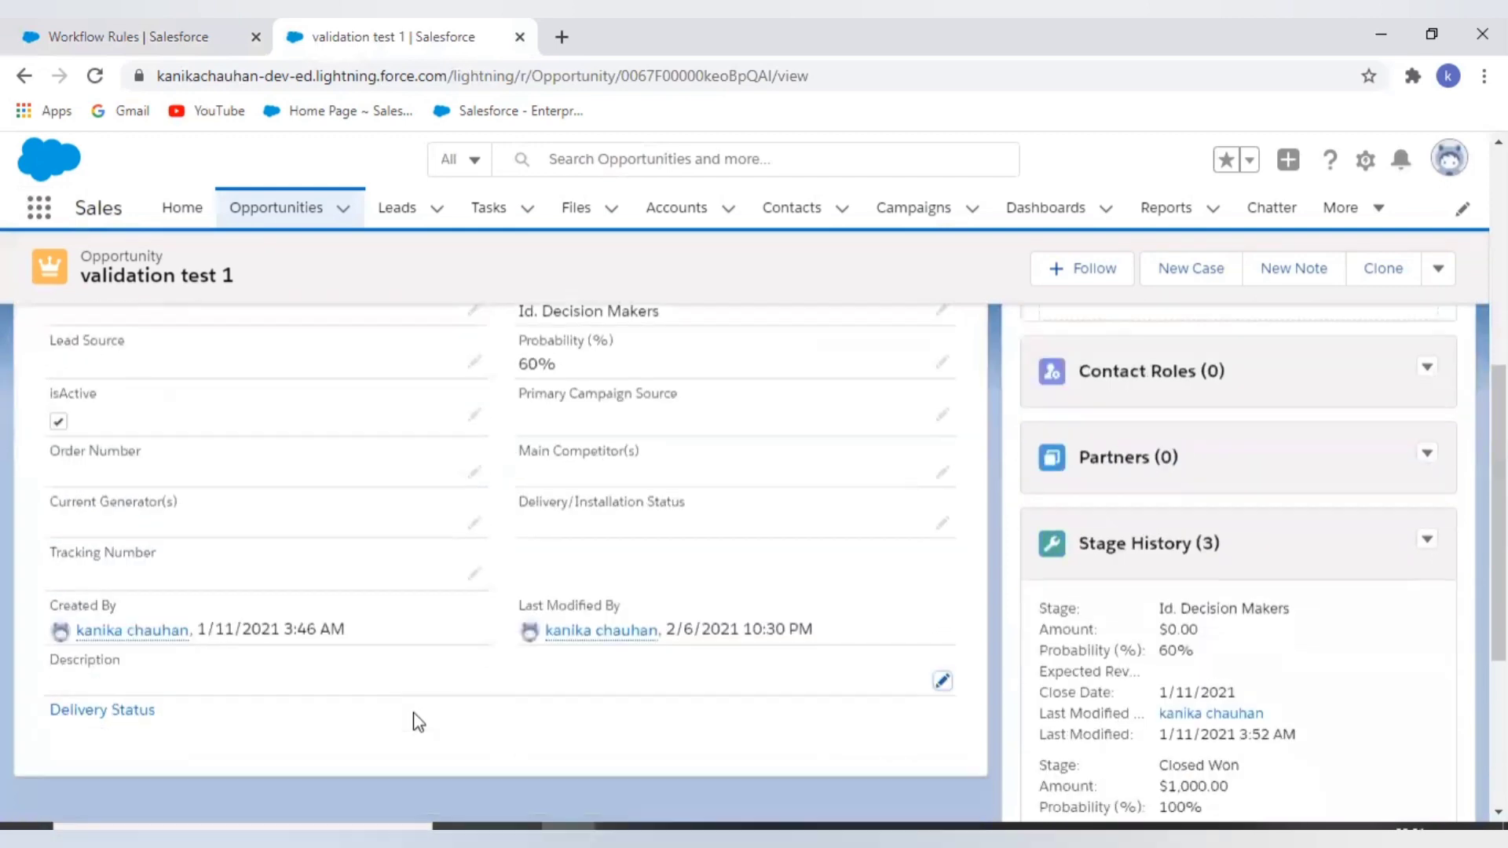
pyautogui.scroll(2, 362, 471)
# - Untick isActive on the opportunity and save
pyautogui.click(474, 526)
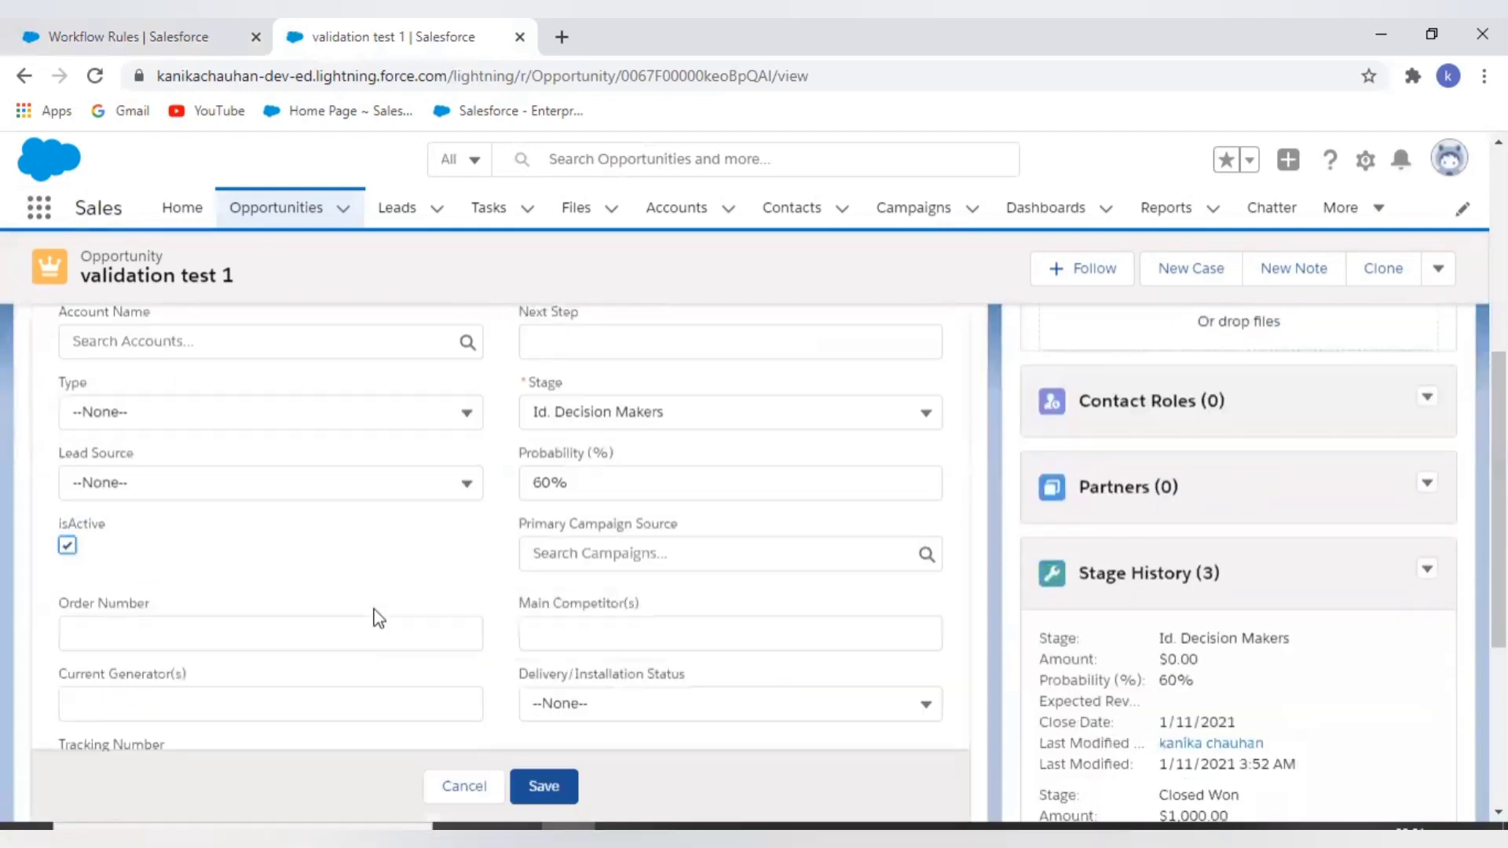
pyautogui.click(68, 547)
pyautogui.scroll(-4, 570, 685)
pyautogui.click(553, 784)
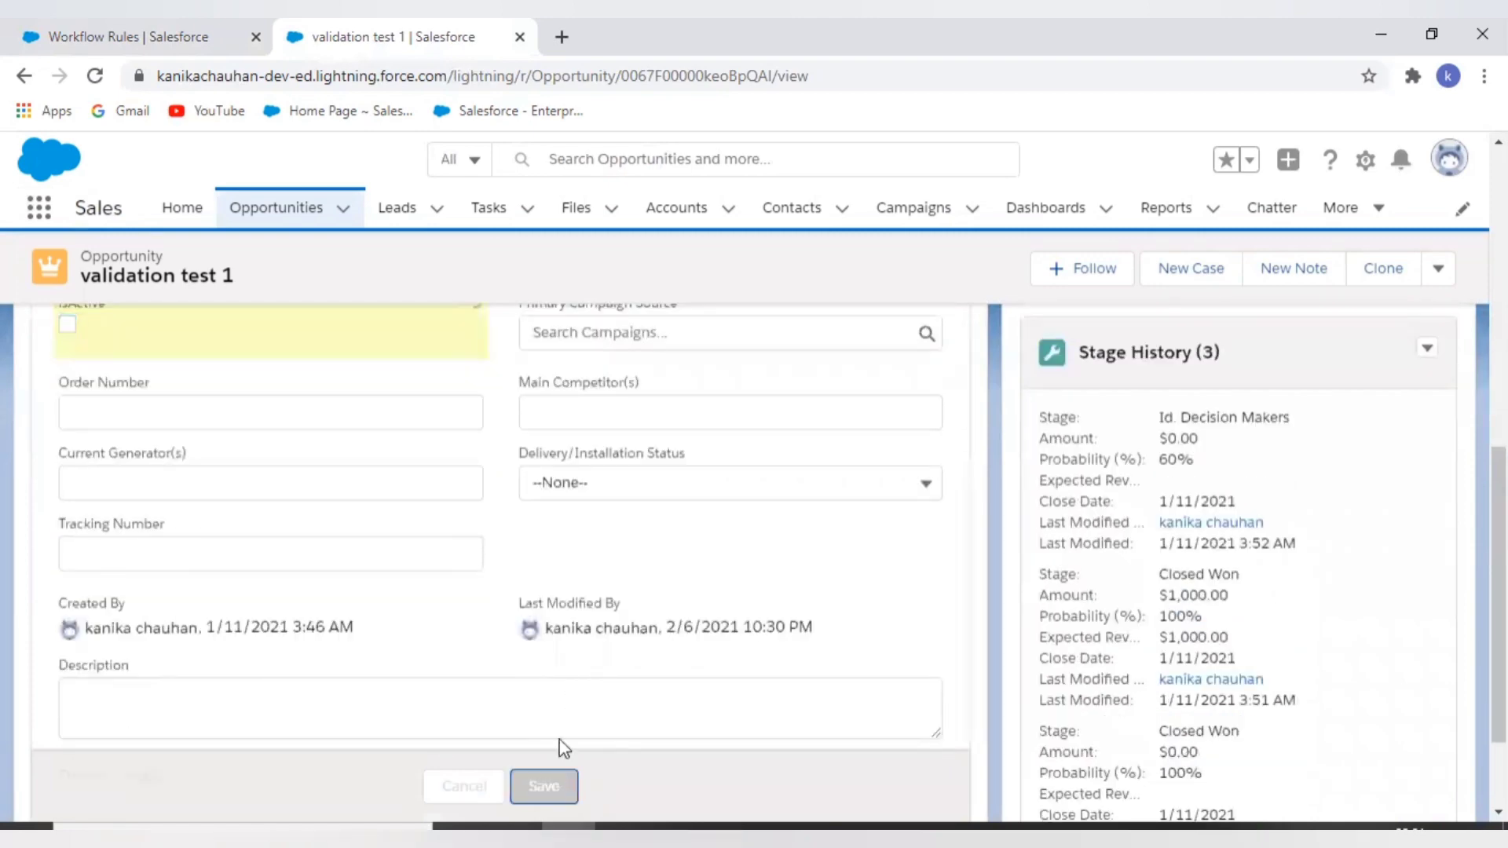
pyautogui.scroll(3, 518, 597)
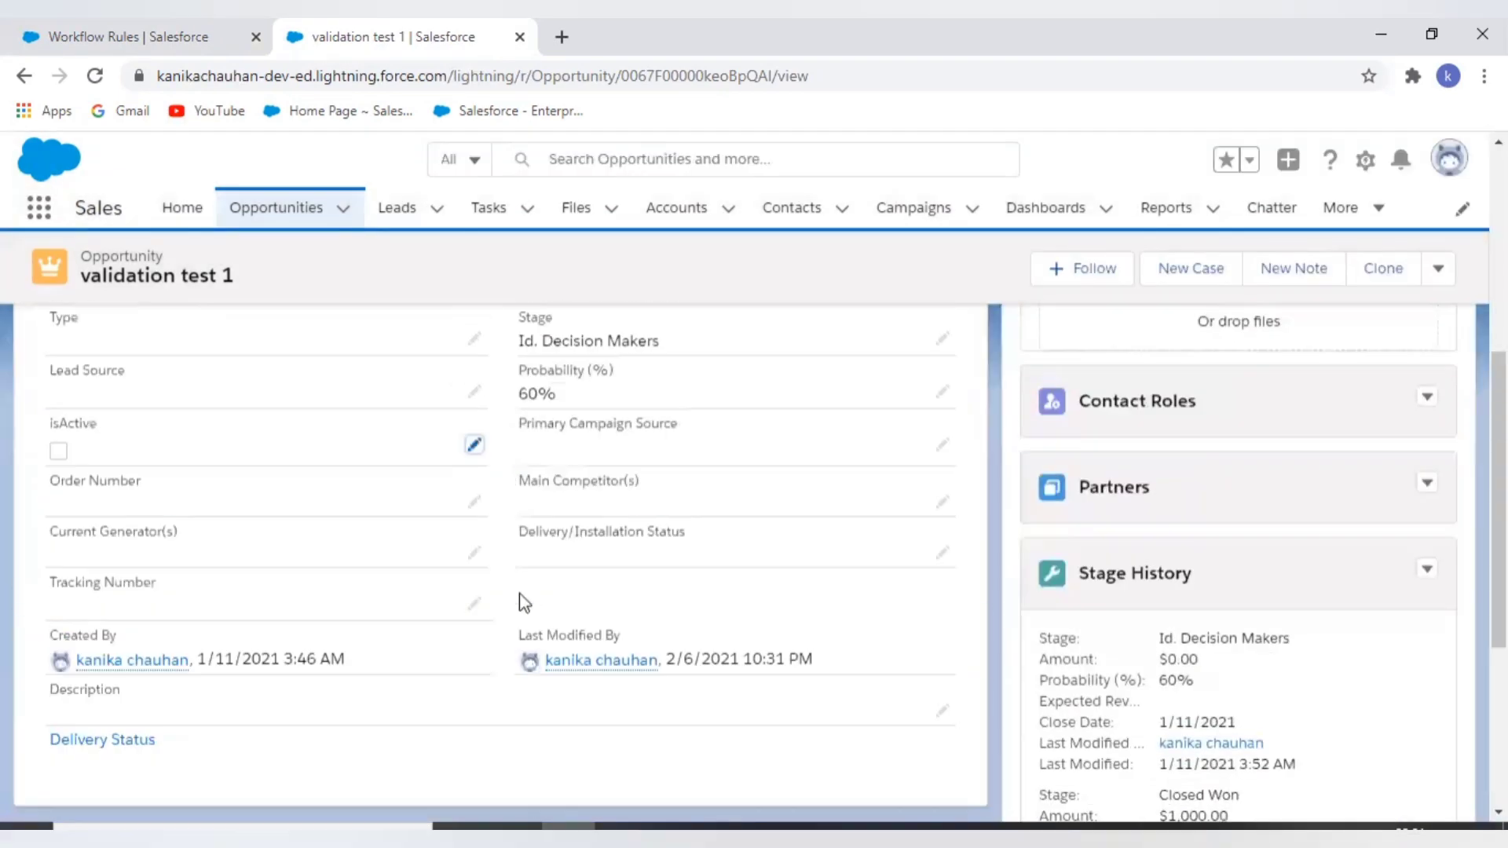
# - Tick isActive again and save, confirming Description reads 'Value Updated'
pyautogui.click(475, 447)
pyautogui.click(68, 459)
pyautogui.scroll(-3, 498, 546)
pyautogui.click(542, 772)
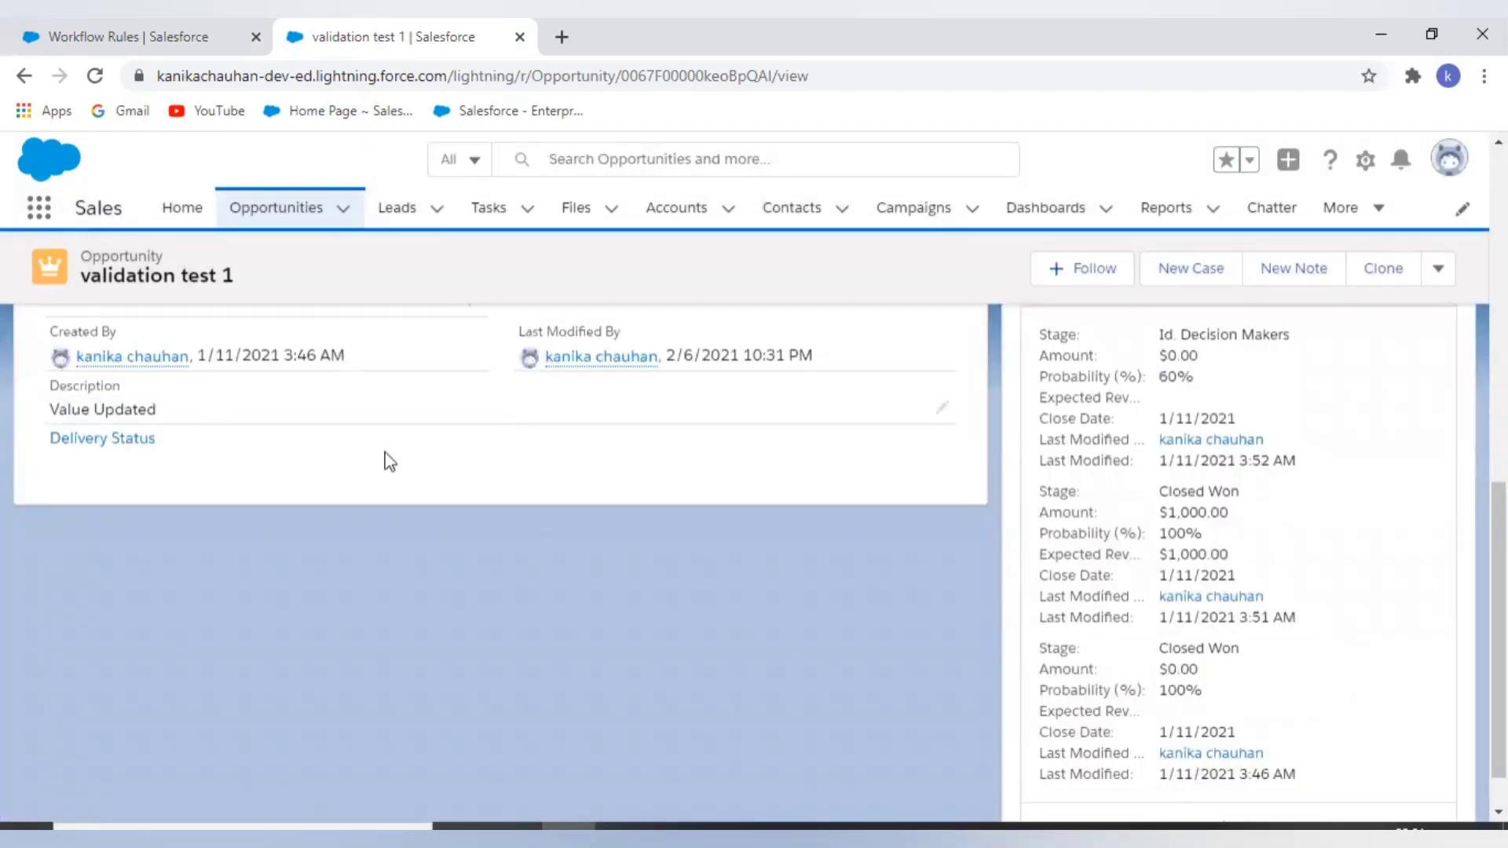
pyautogui.scroll(3, 404, 455)
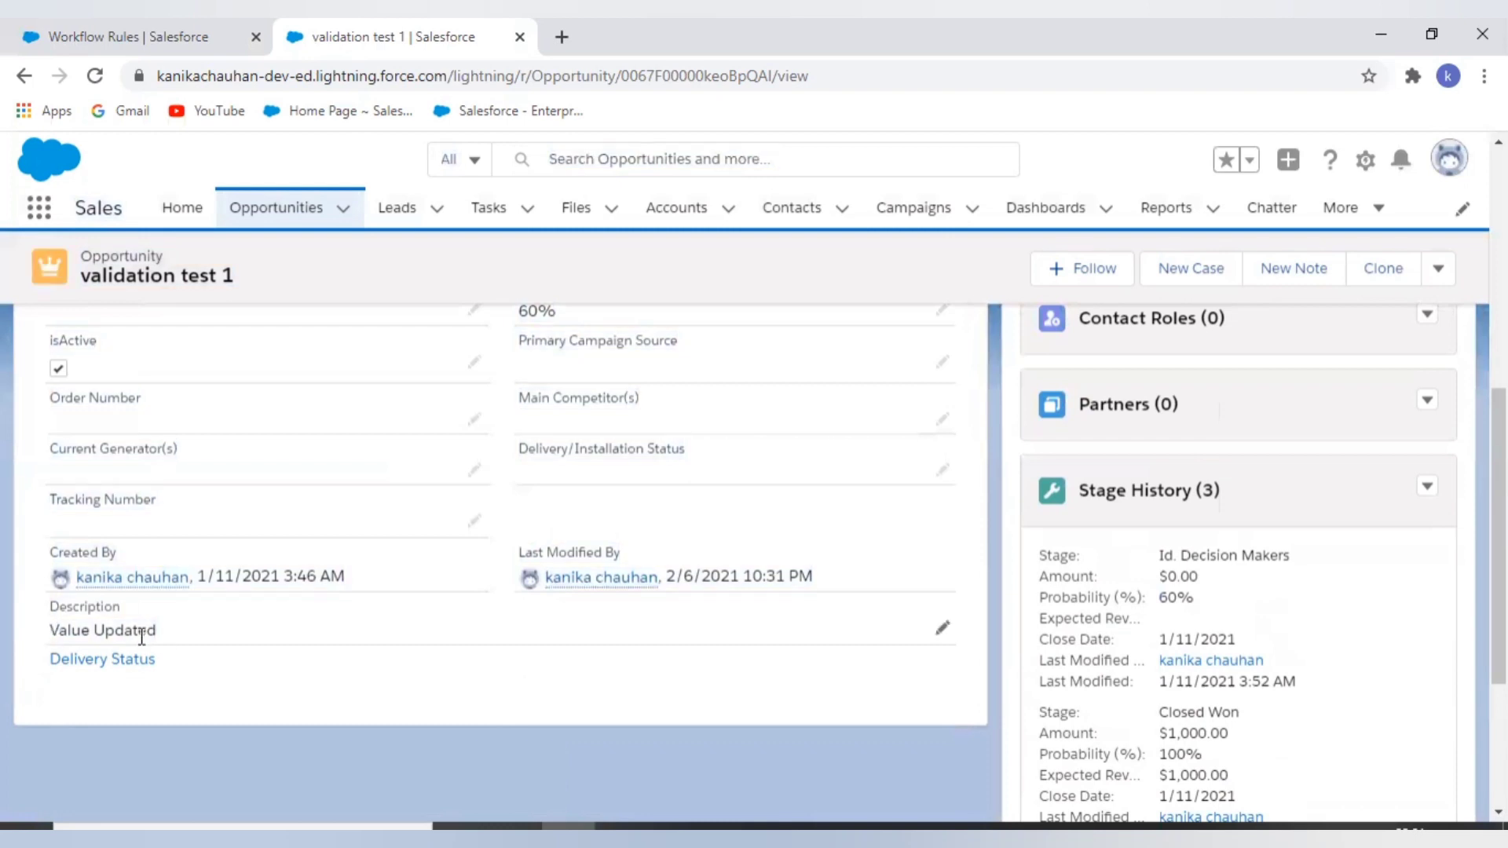
pyautogui.scroll(2, 410, 623)
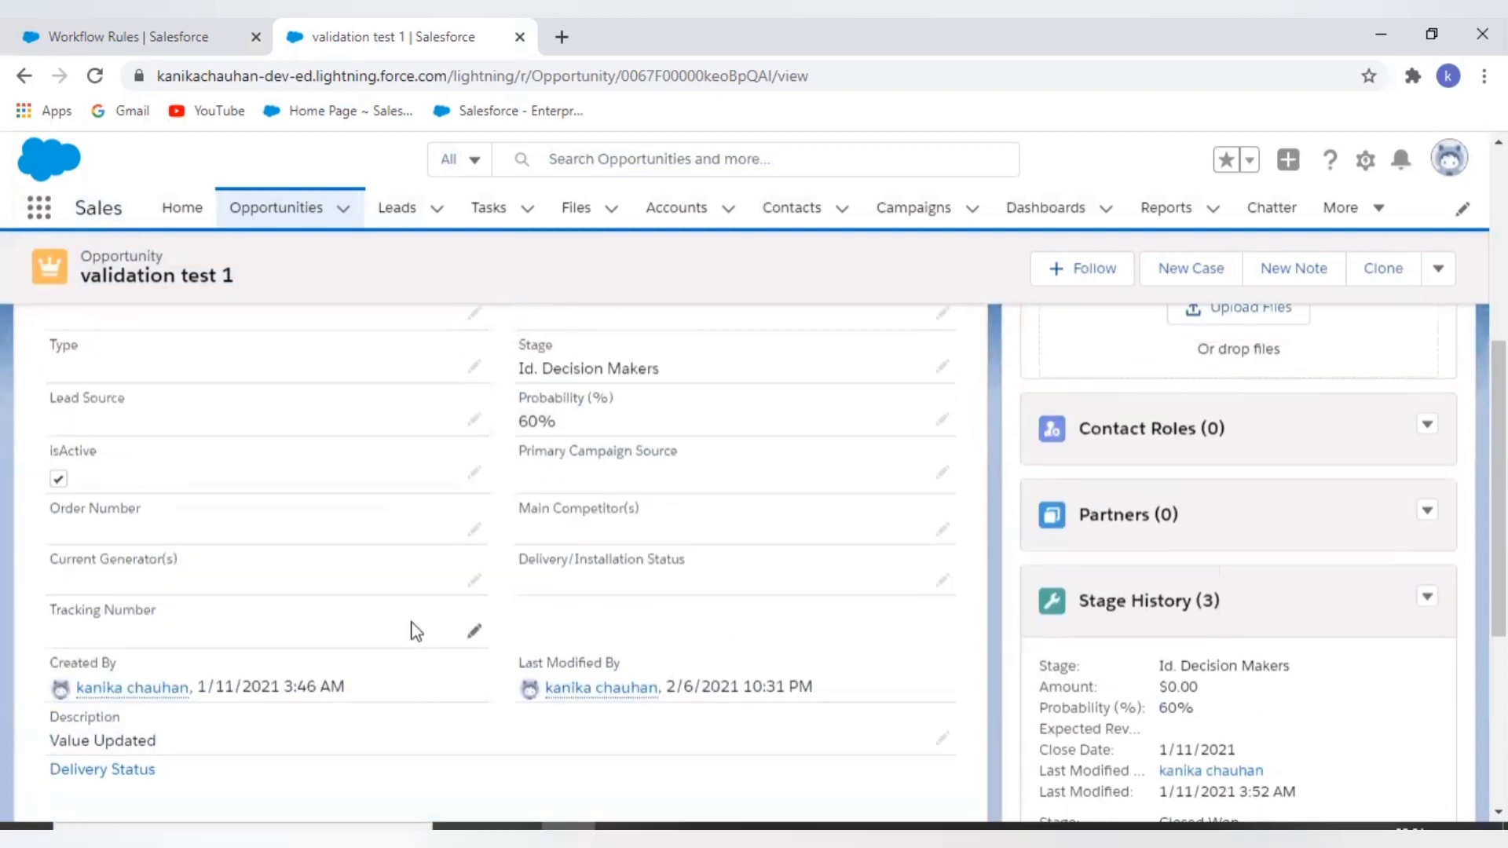